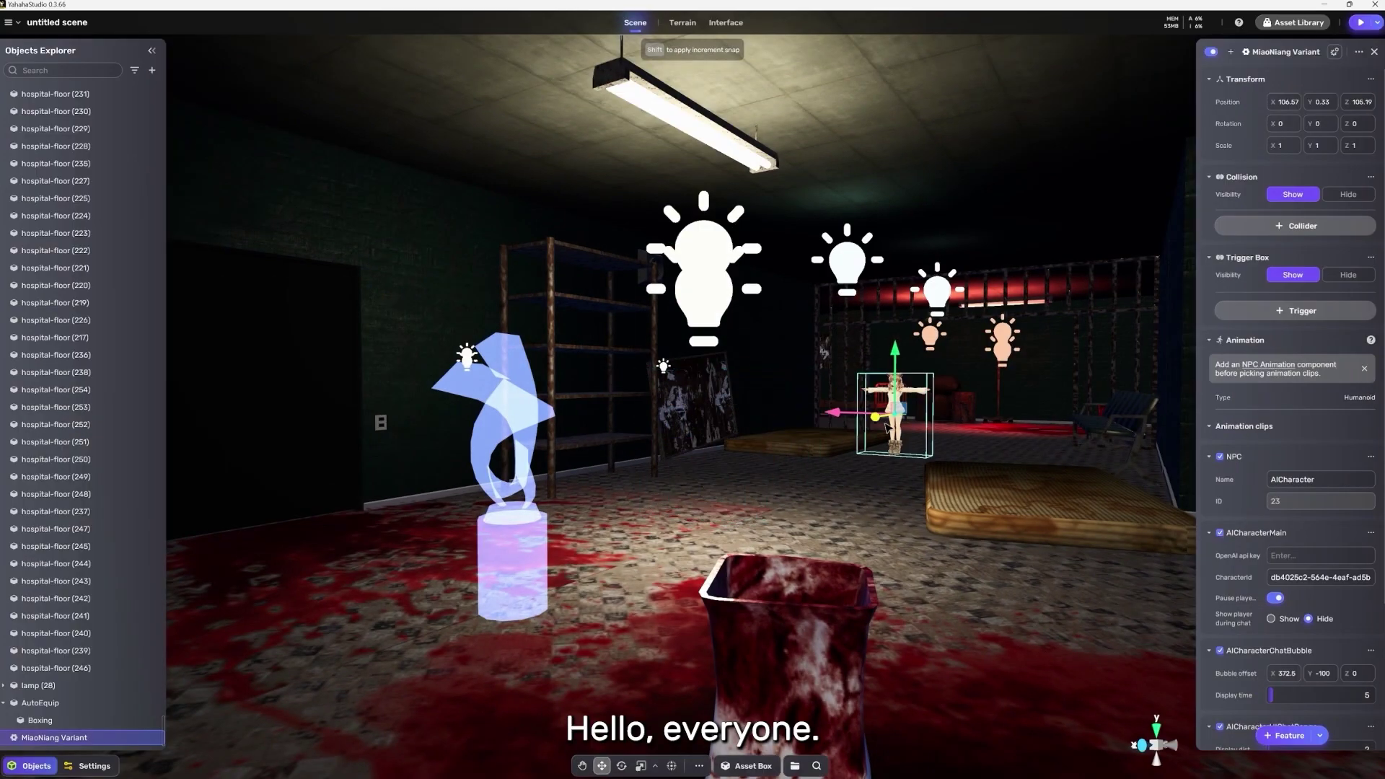
- Focus on the MiaoNiang Variant NPC and rotate her to Rotation Y 99.54
{"action": "key", "text": "f"}
{"action": "left_click_drag", "start_coordinate": [881, 427], "coordinate": [857, 460], "text": "alt"}
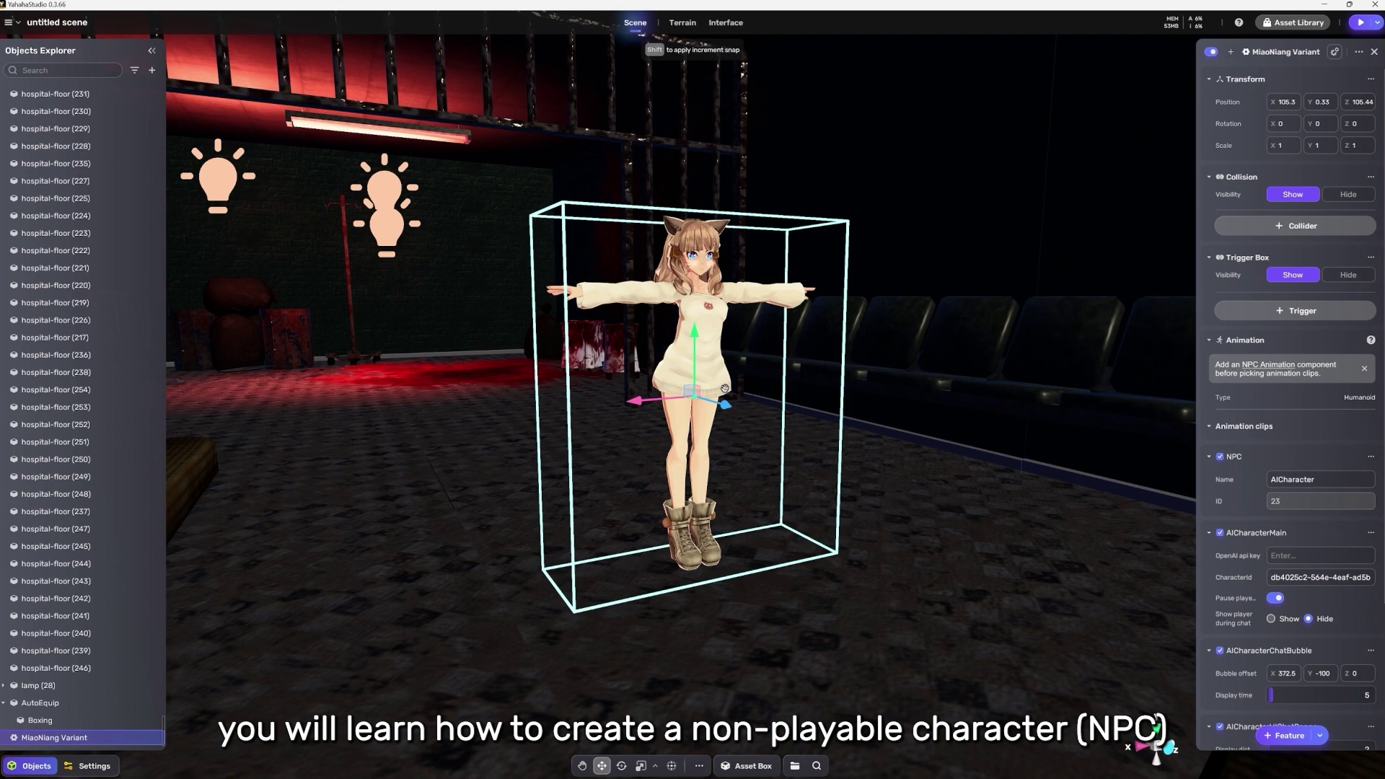
{"action": "left_click_drag", "start_coordinate": [685, 407], "coordinate": [618, 403]}
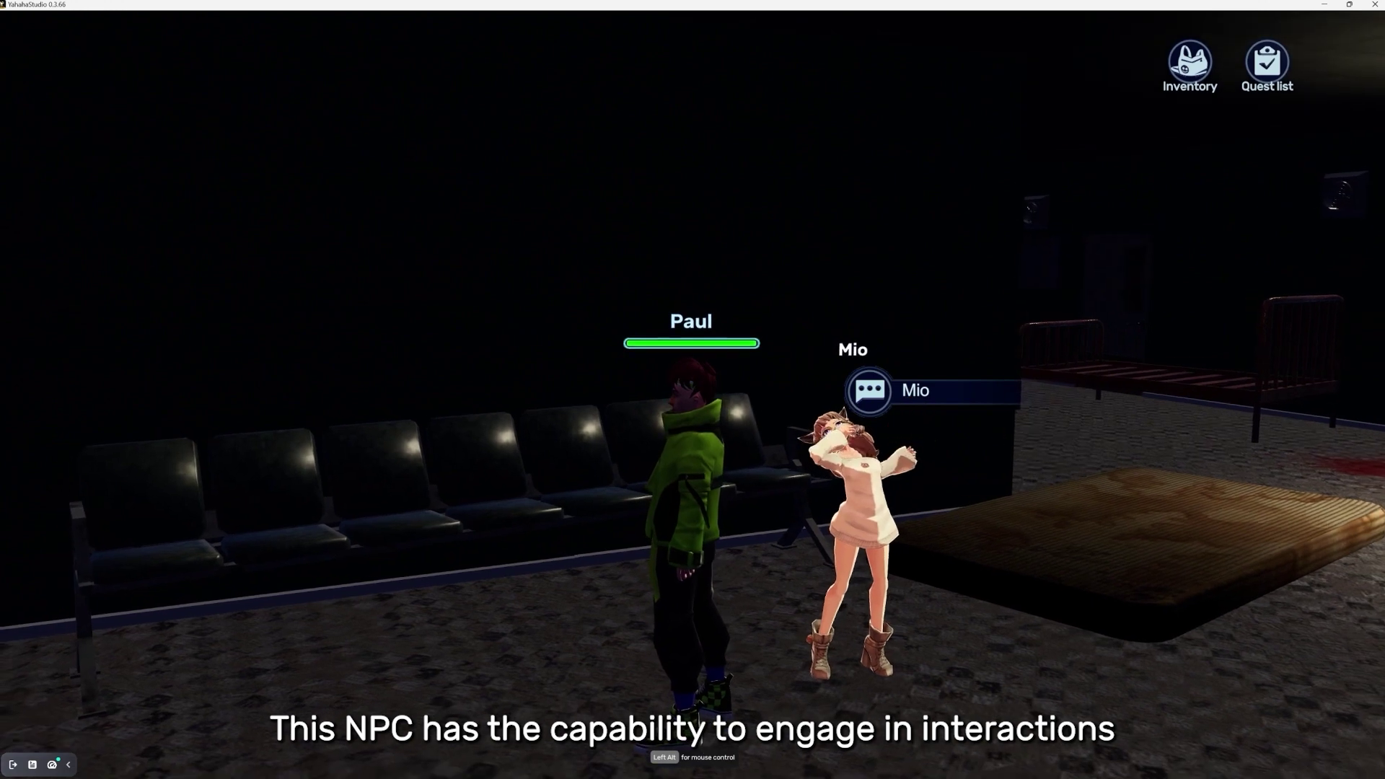
- Start an AI Chat with Mio during the playtest
{"action": "key", "text": "f"}
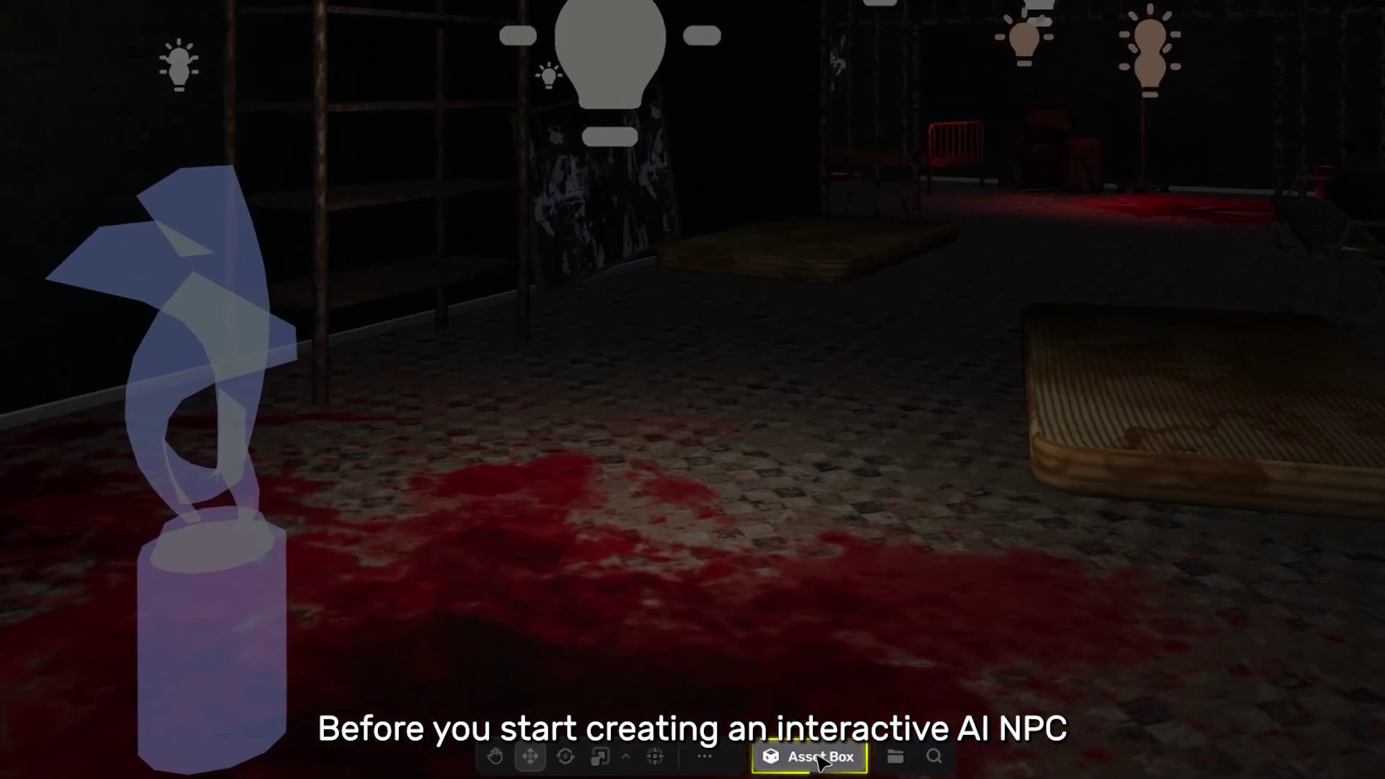
- Open a Create an AI NPC form from the Logic assets, using the Create by myself method
{"action": "left_click", "coordinate": [807, 756]}
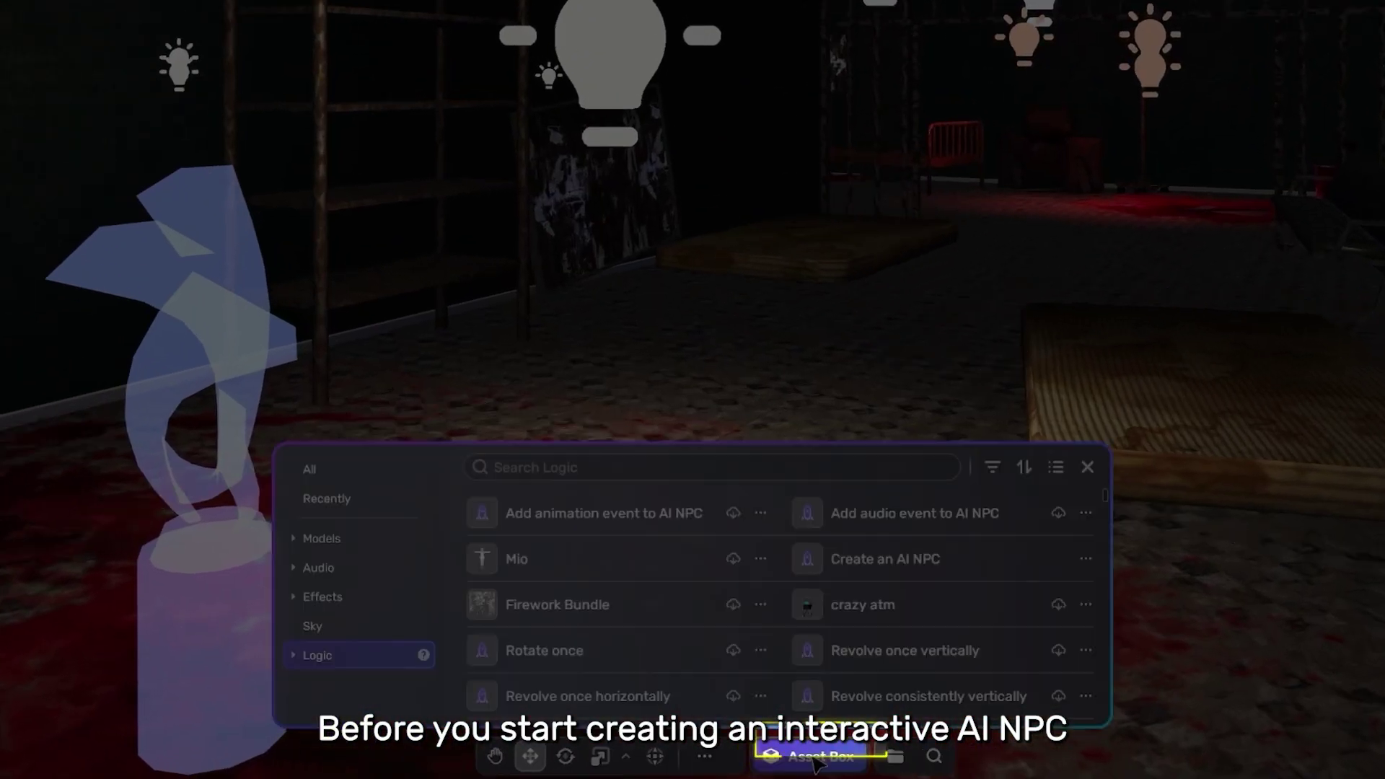
{"action": "left_click", "coordinate": [881, 560]}
{"action": "left_click", "coordinate": [808, 258]}
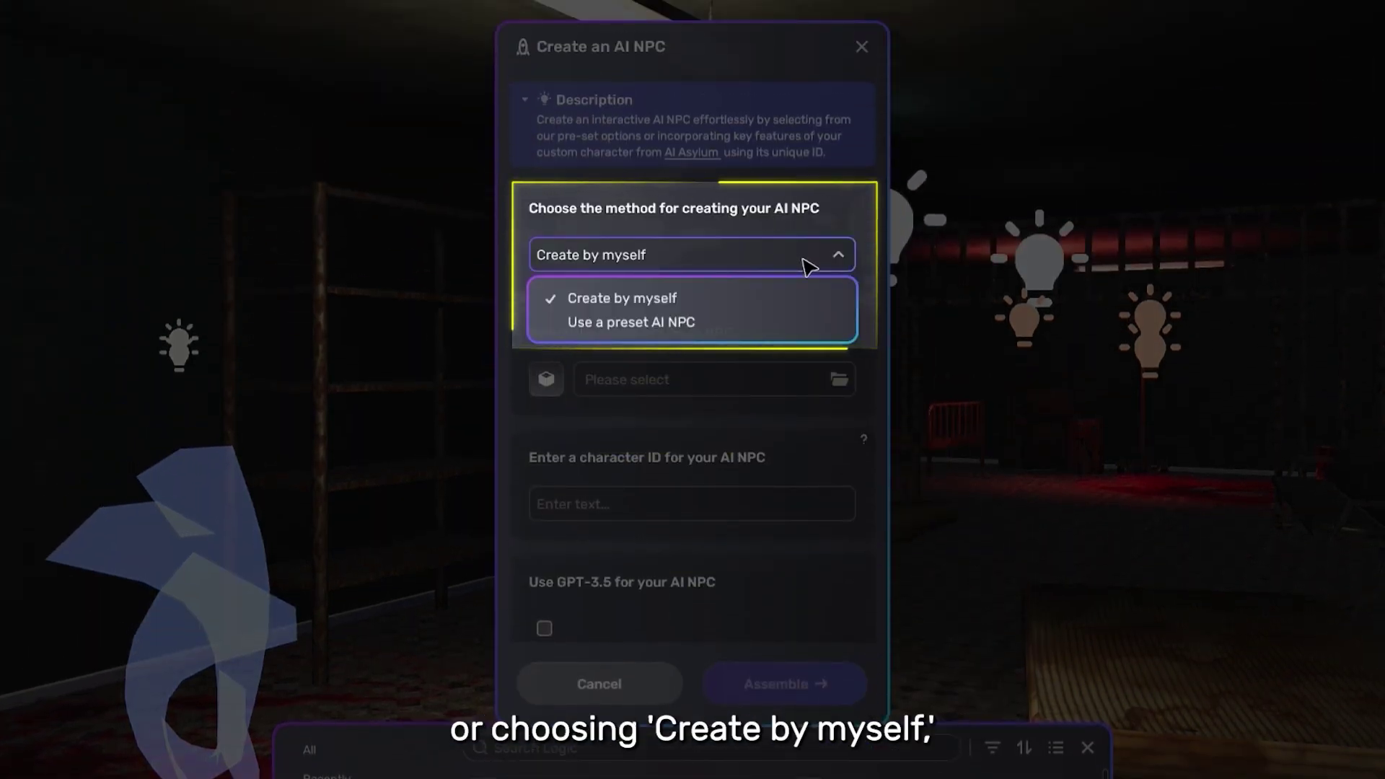
{"action": "left_click", "coordinate": [678, 300]}
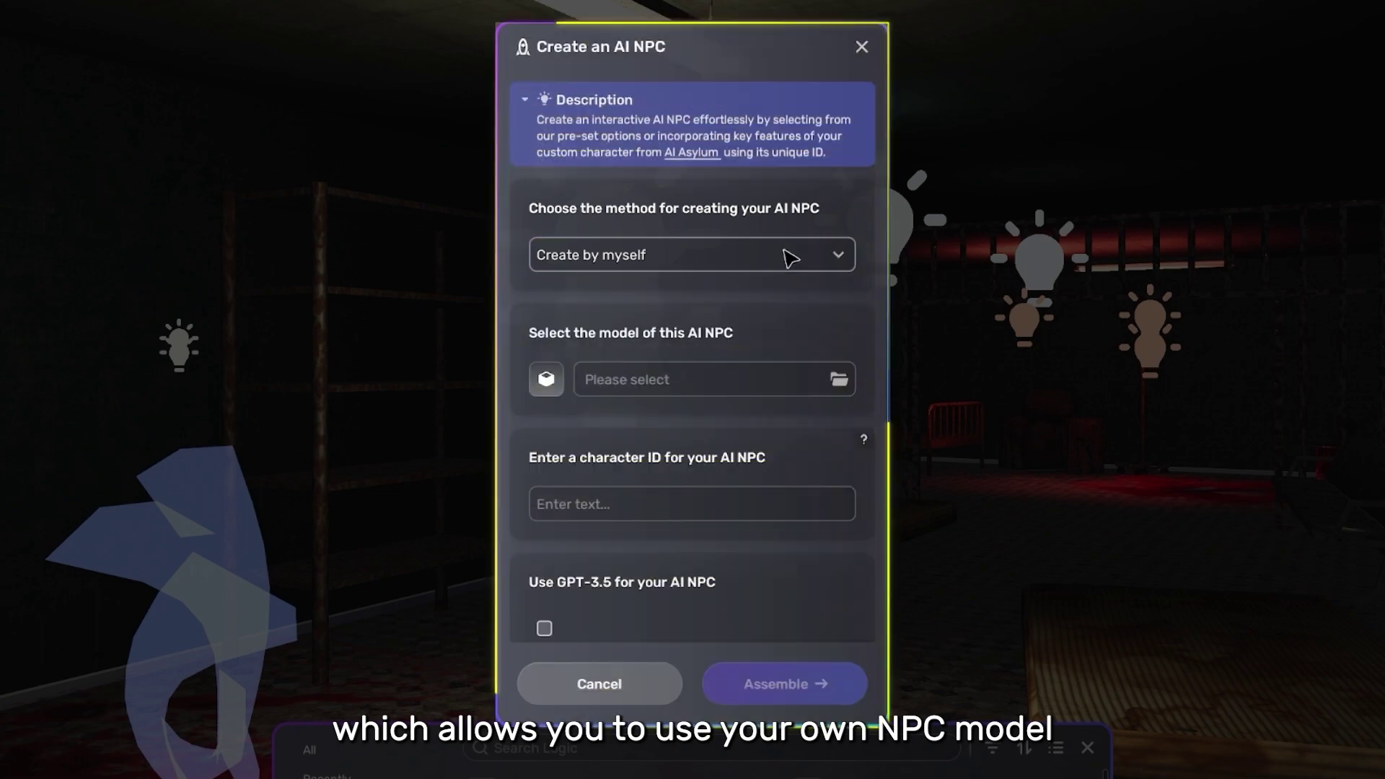
- Choose the Anime Maid Stockings model and paste the character ID
{"action": "left_click", "coordinate": [839, 380]}
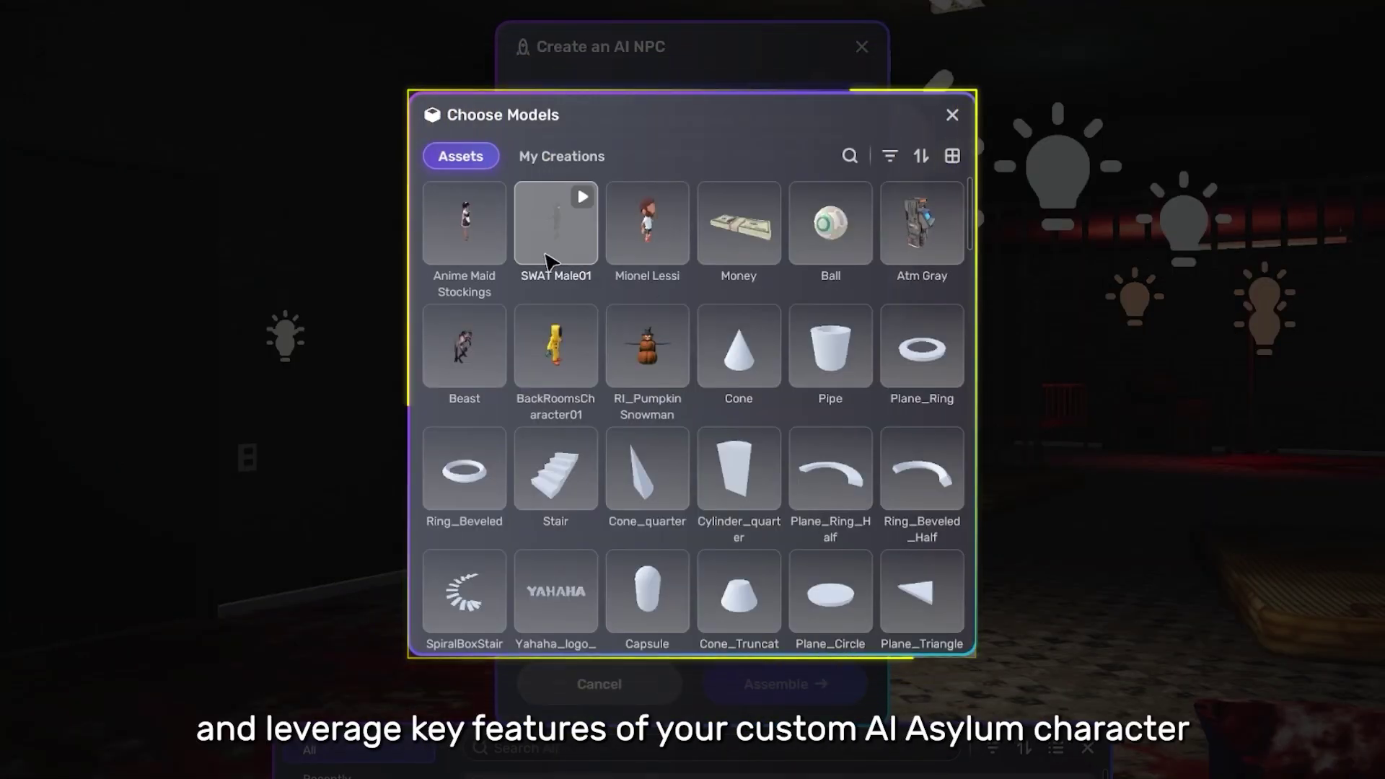
{"action": "left_click", "coordinate": [479, 238]}
{"action": "left_click", "coordinate": [701, 525]}
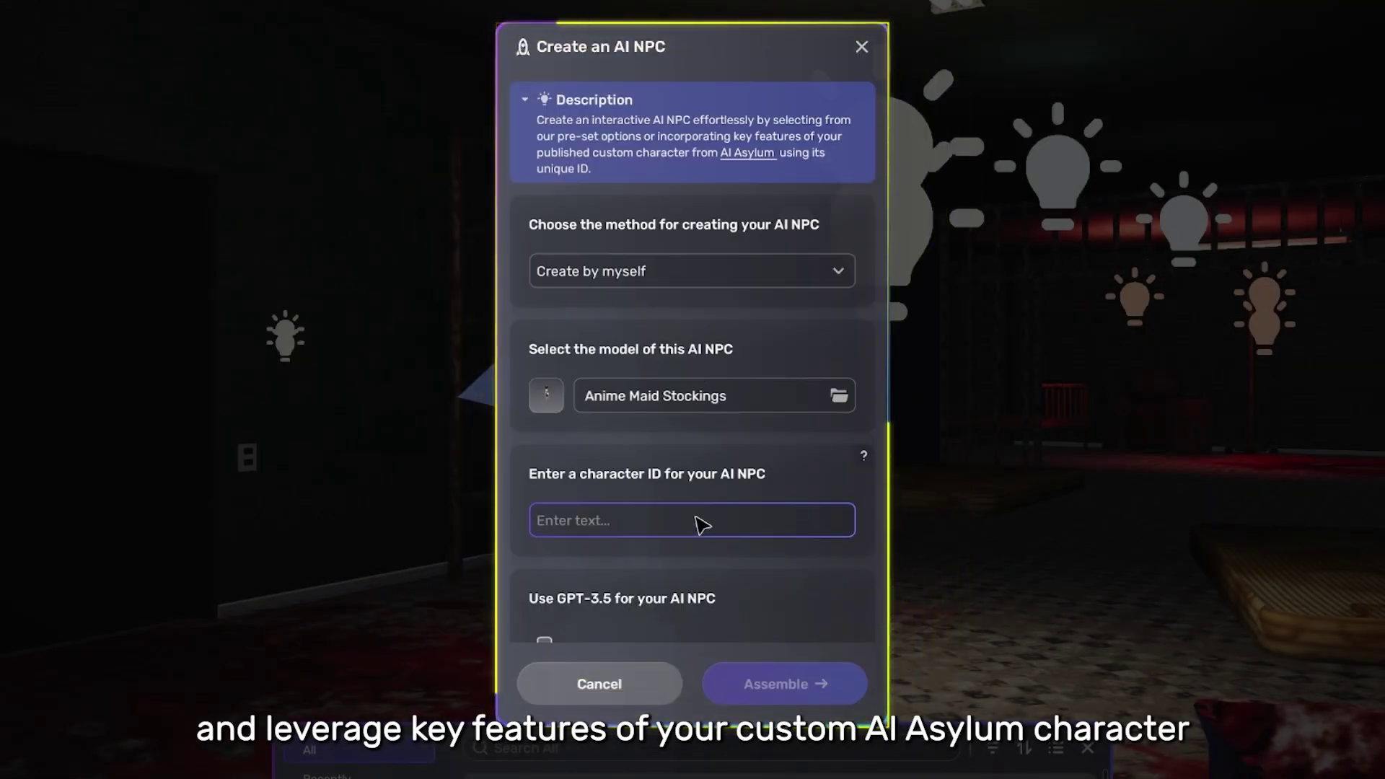
{"action": "key", "text": "ctrl+v"}
{"action": "scroll", "coordinate": [765, 606], "scroll_direction": "down", "scroll_amount": 5}
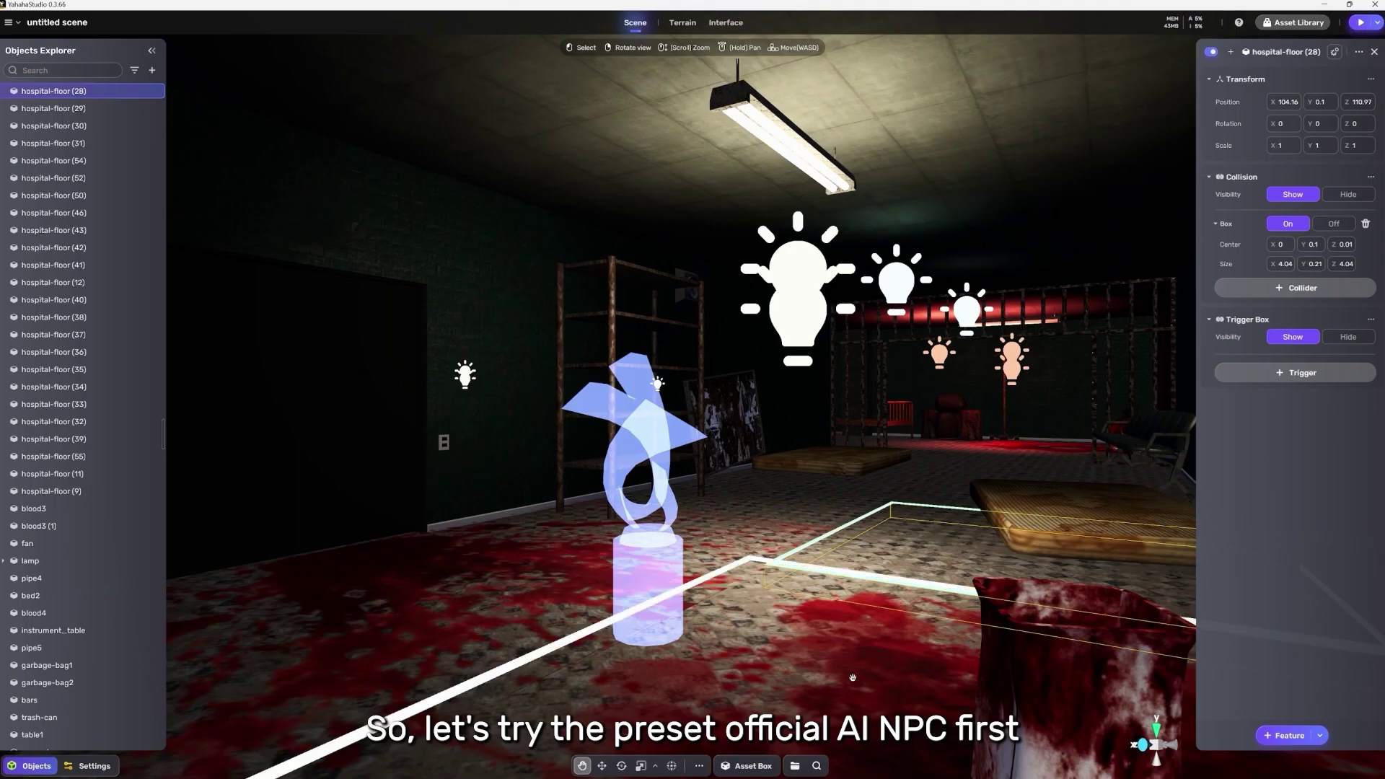
- Place a new AI NPC assembler in the viewport and switch it to Use a preset AI NPC
{"action": "left_click", "coordinate": [754, 767]}
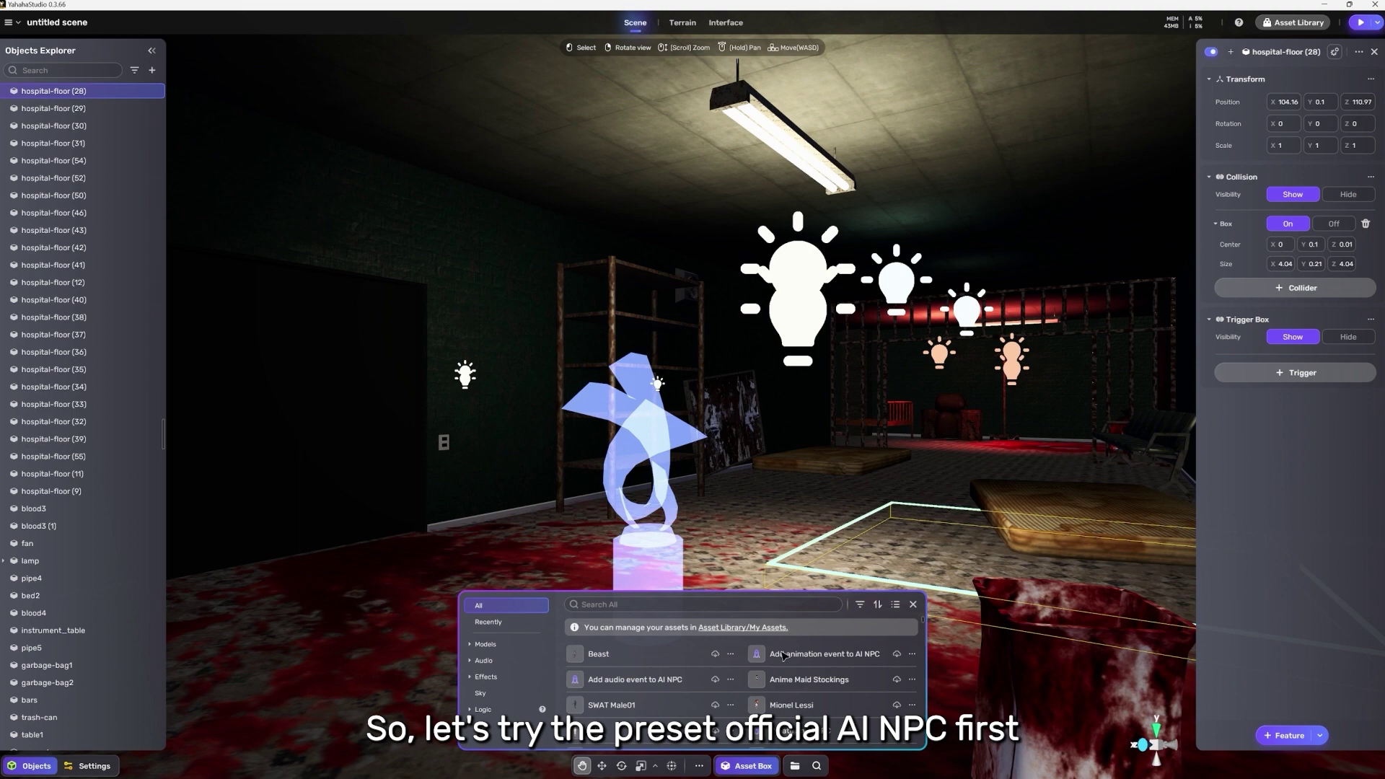
{"action": "left_click_drag", "start_coordinate": [716, 731], "coordinate": [857, 436]}
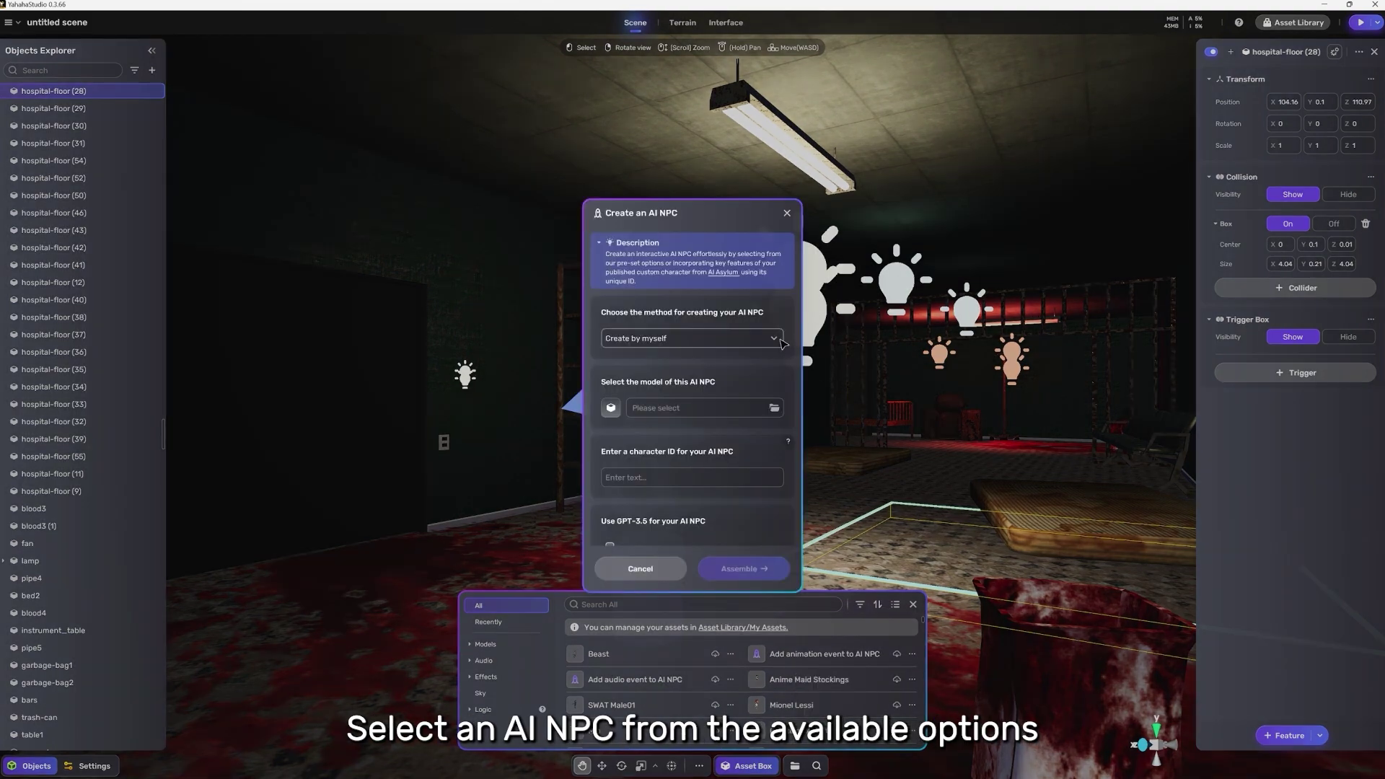
{"action": "left_click", "coordinate": [750, 376]}
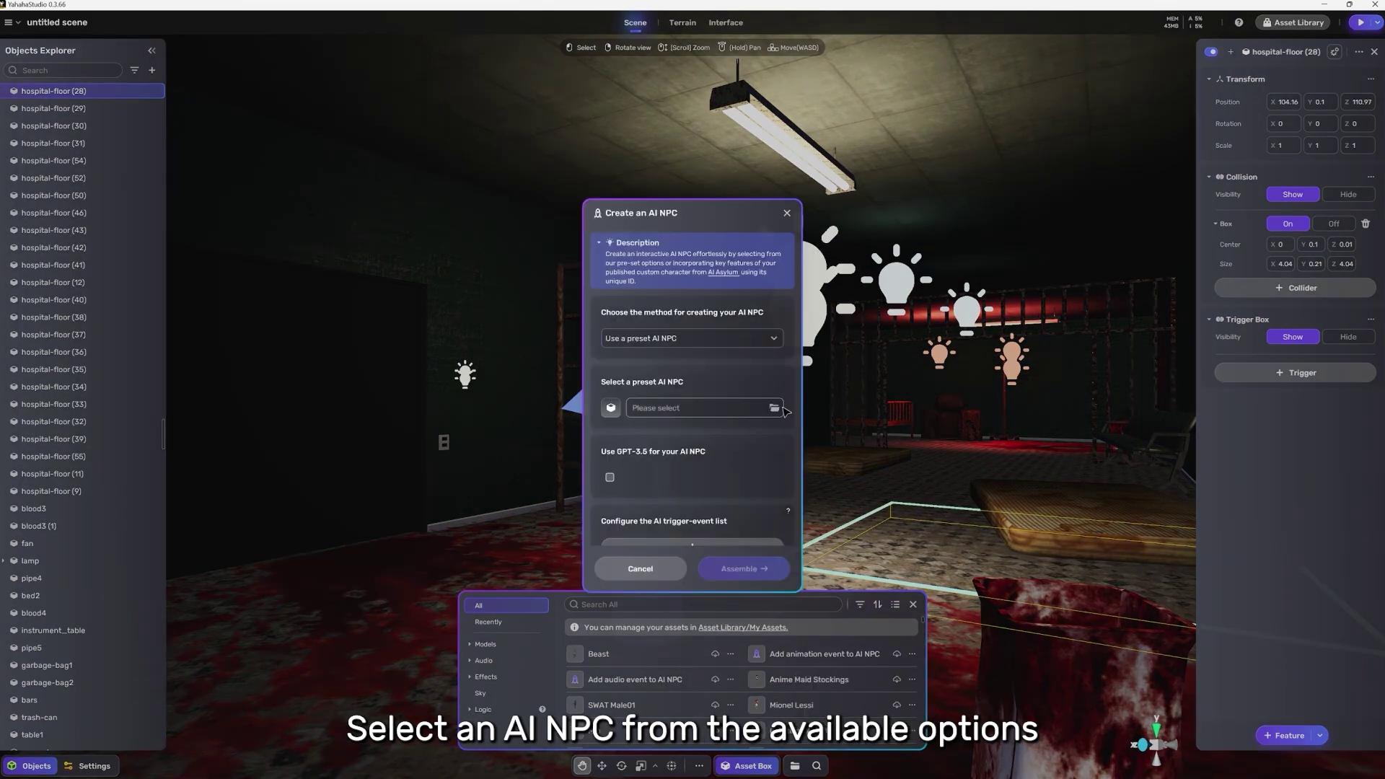
{"action": "left_click", "coordinate": [776, 408]}
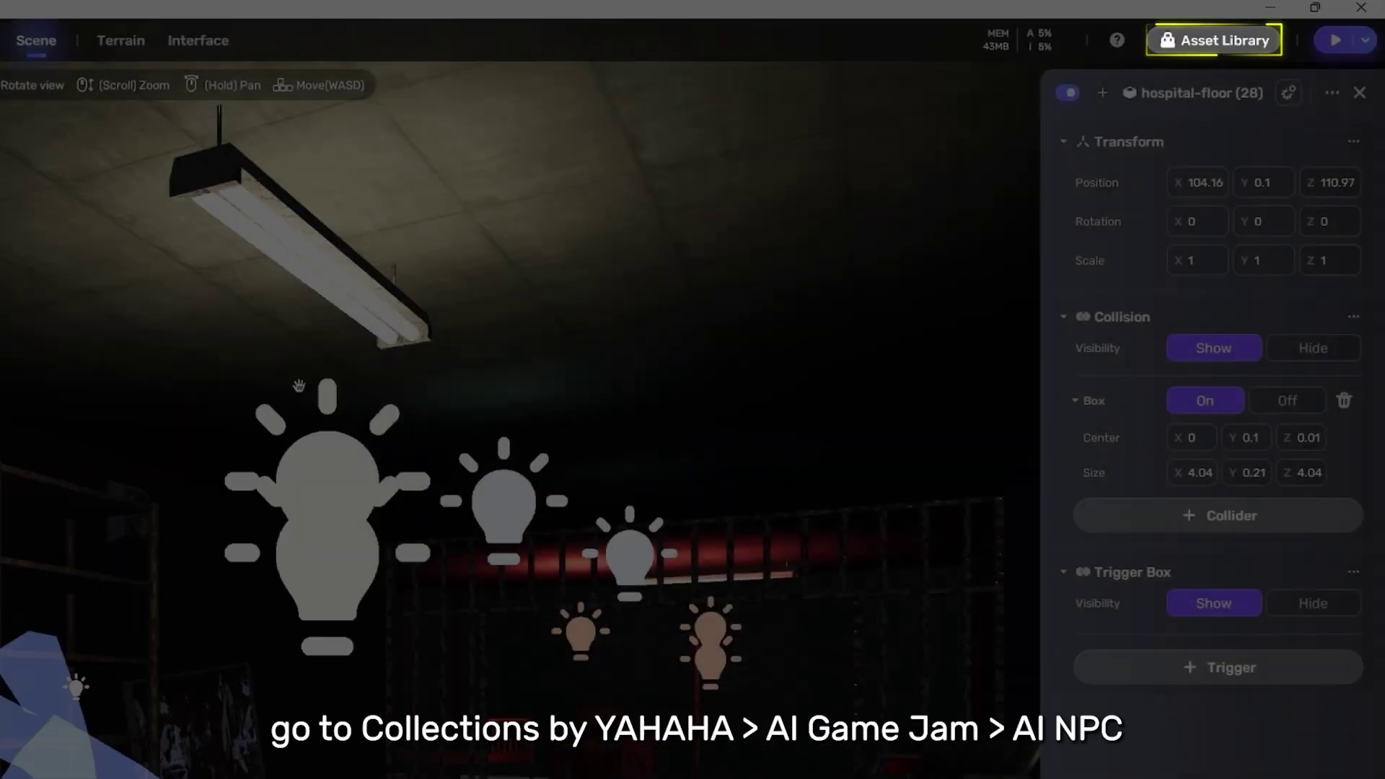
- Pick Mio from the AI Game Jam AI NPC Smart Assets and assemble her
{"action": "left_click", "coordinate": [1181, 51]}
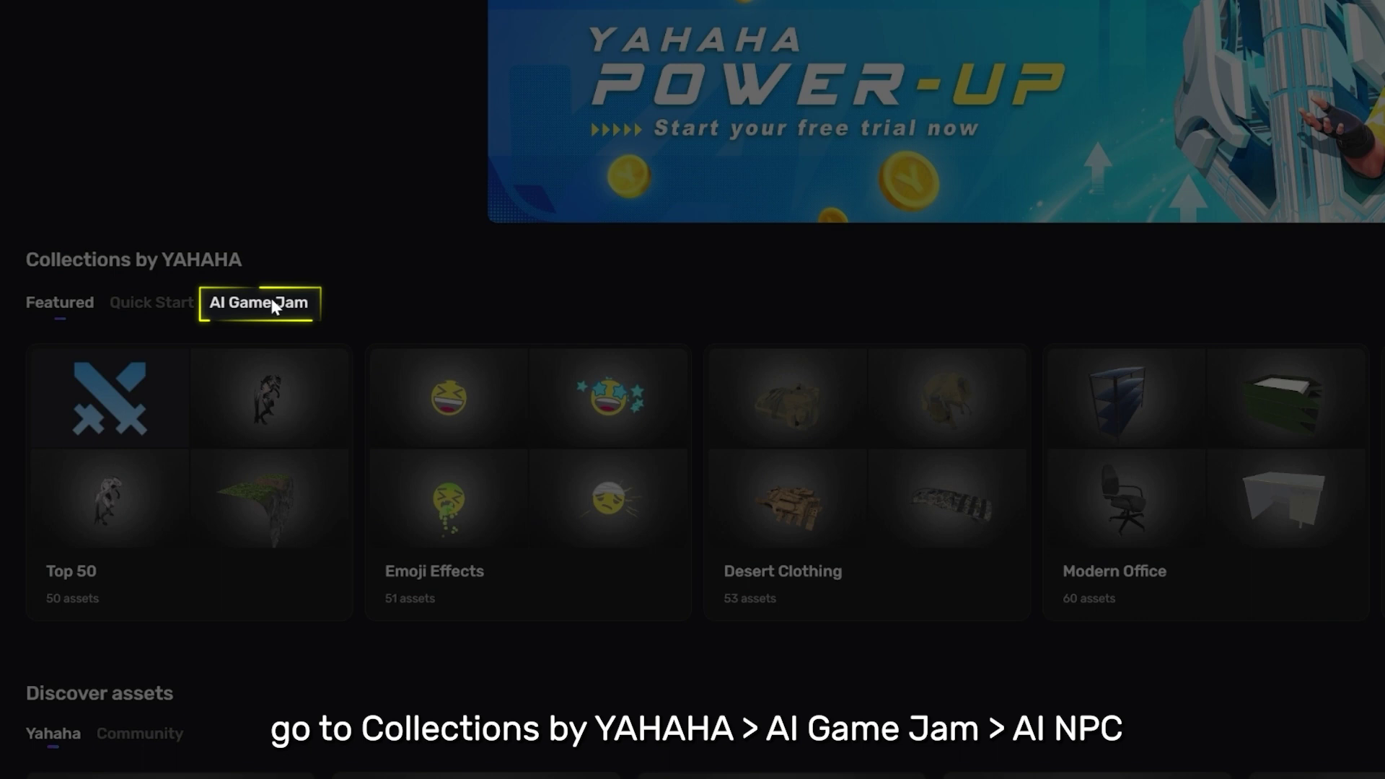
{"action": "left_click", "coordinate": [271, 303]}
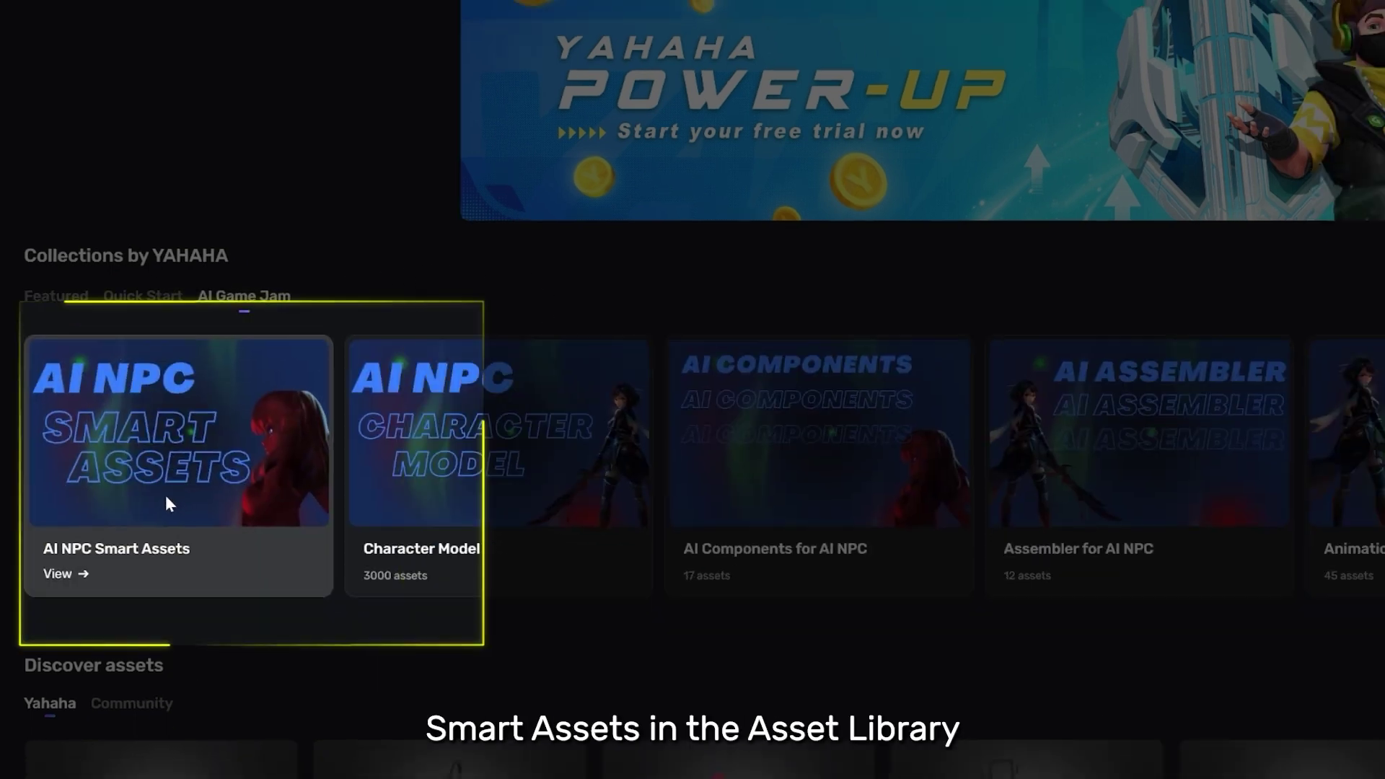
{"action": "left_click", "coordinate": [185, 516]}
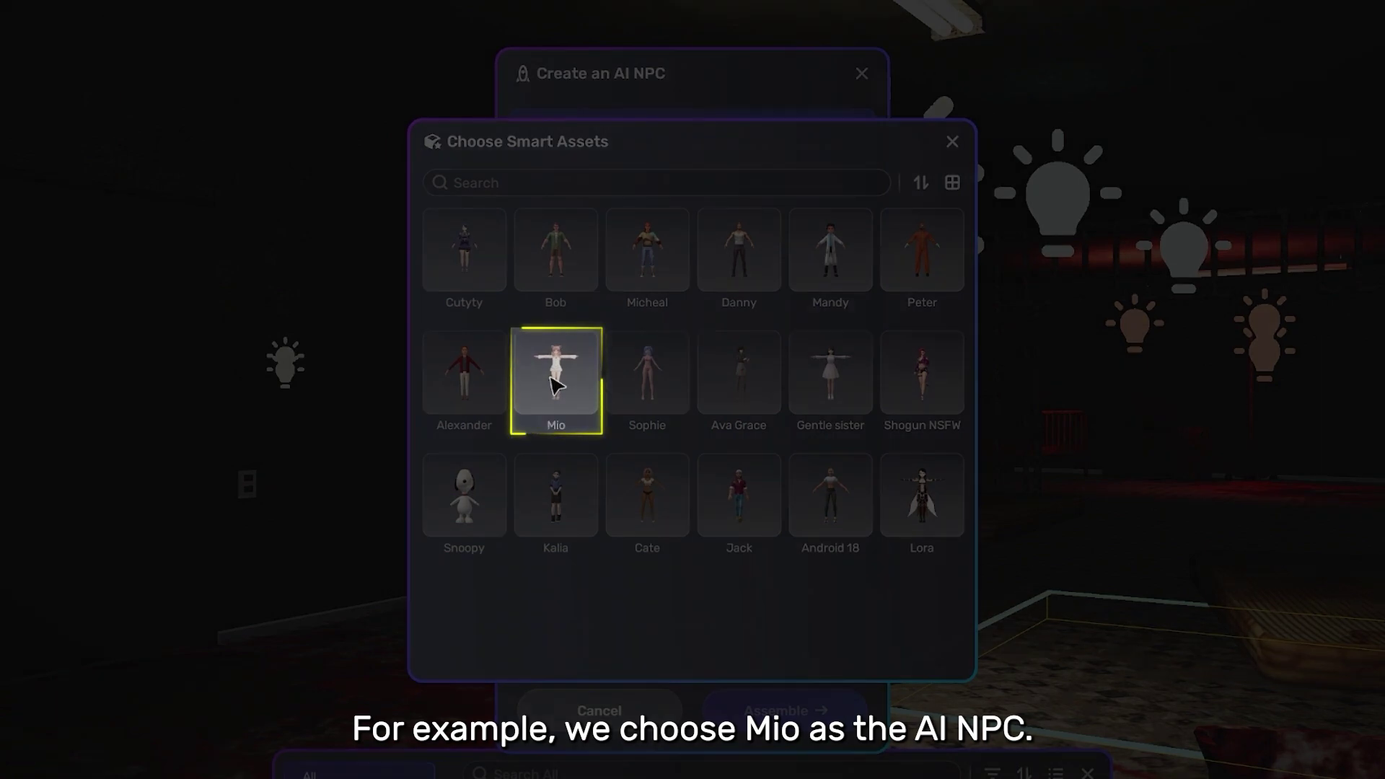
{"action": "left_click", "coordinate": [555, 384]}
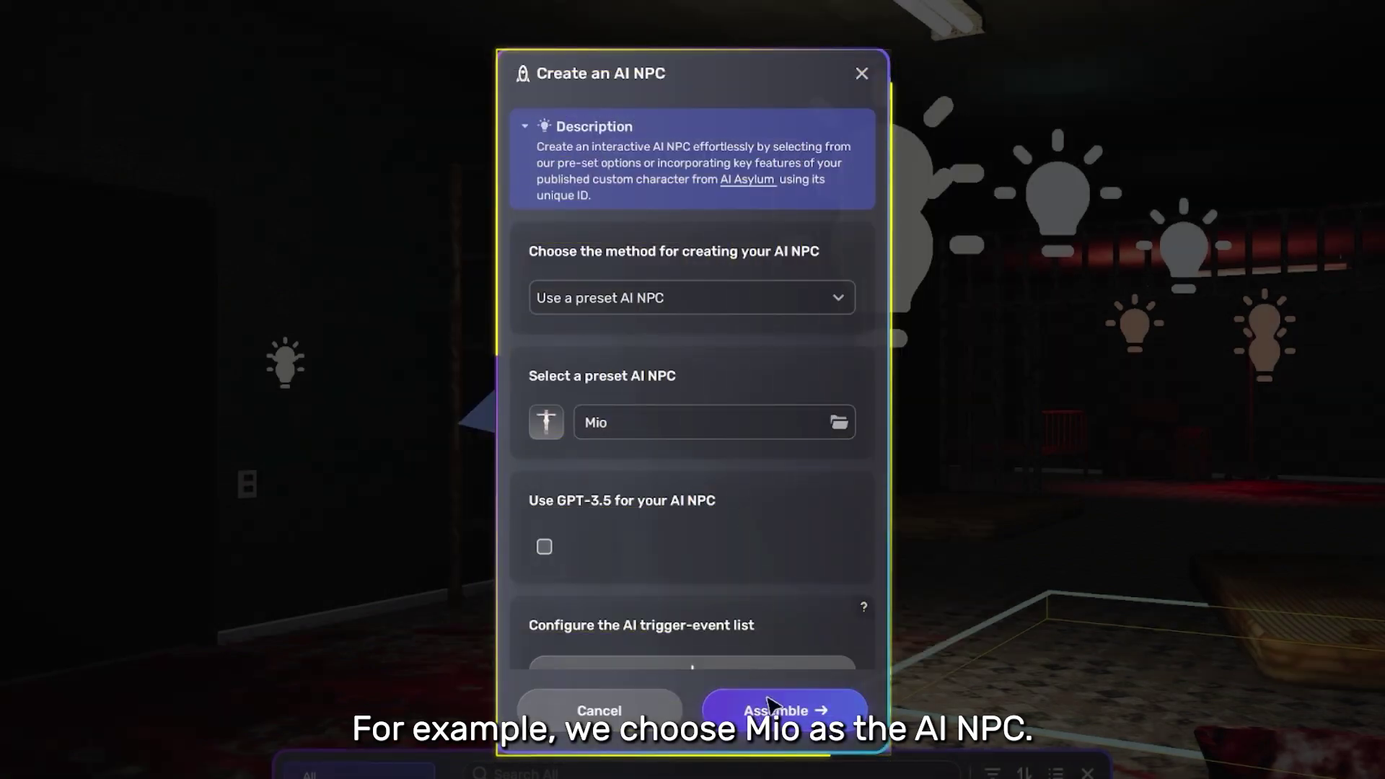
{"action": "left_click", "coordinate": [771, 703]}
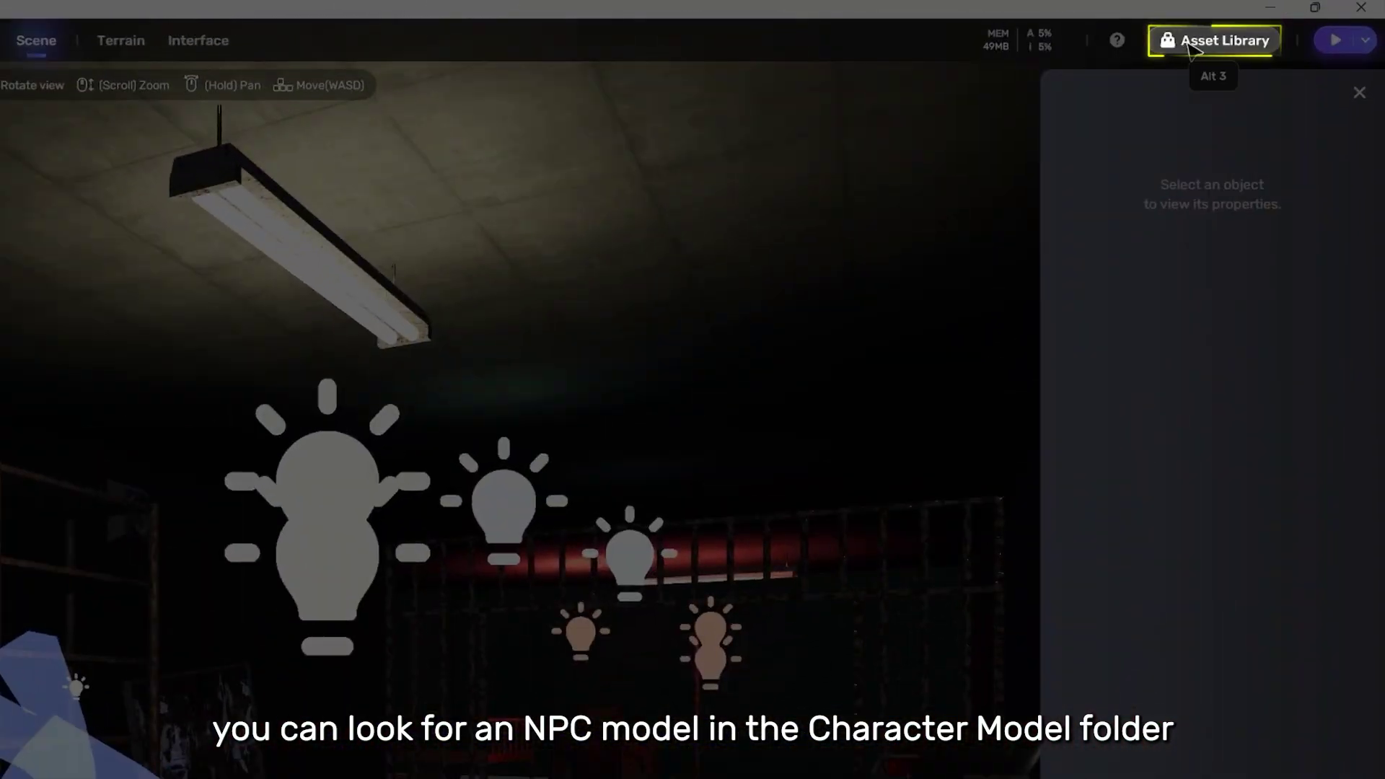
- Browse the AI Game Jam Character Model collection in the Asset Library
{"action": "left_click", "coordinate": [1296, 22]}
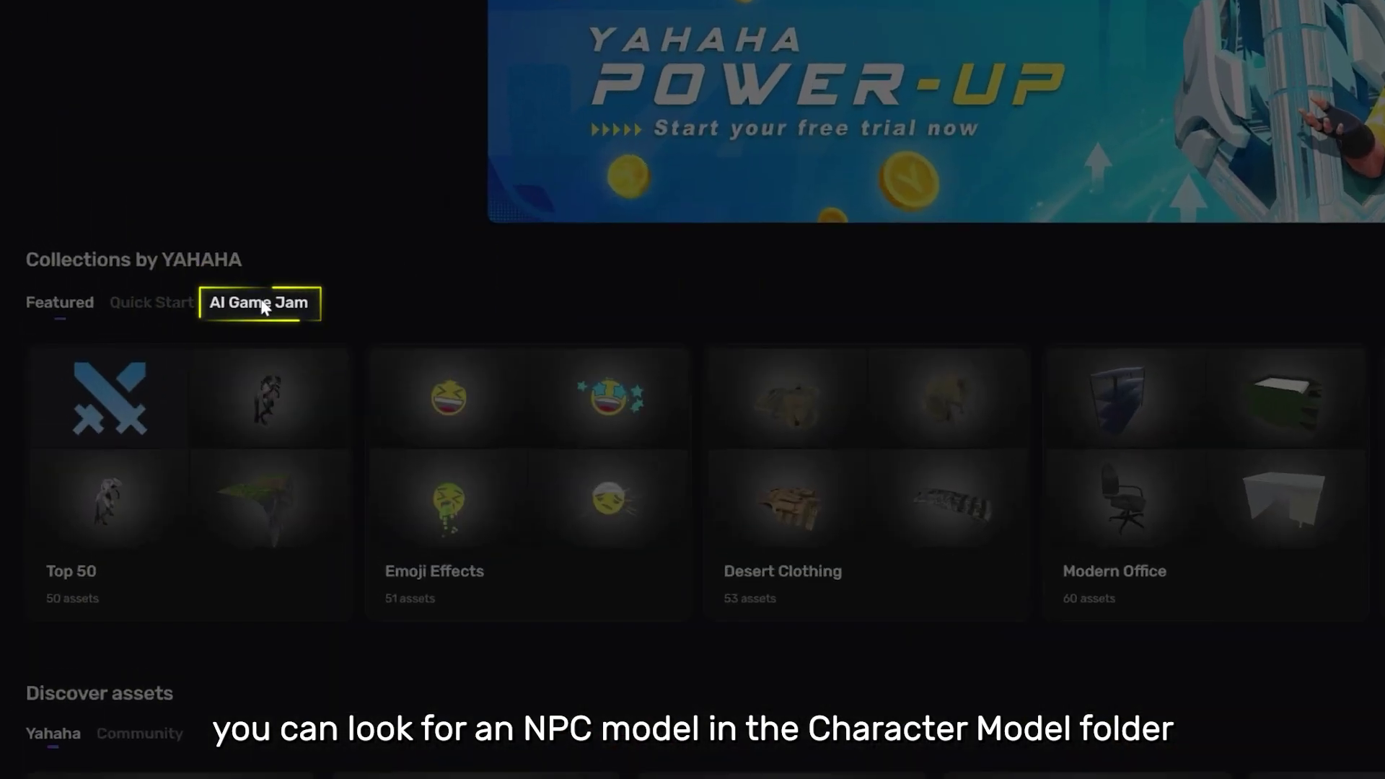
{"action": "left_click", "coordinate": [214, 281]}
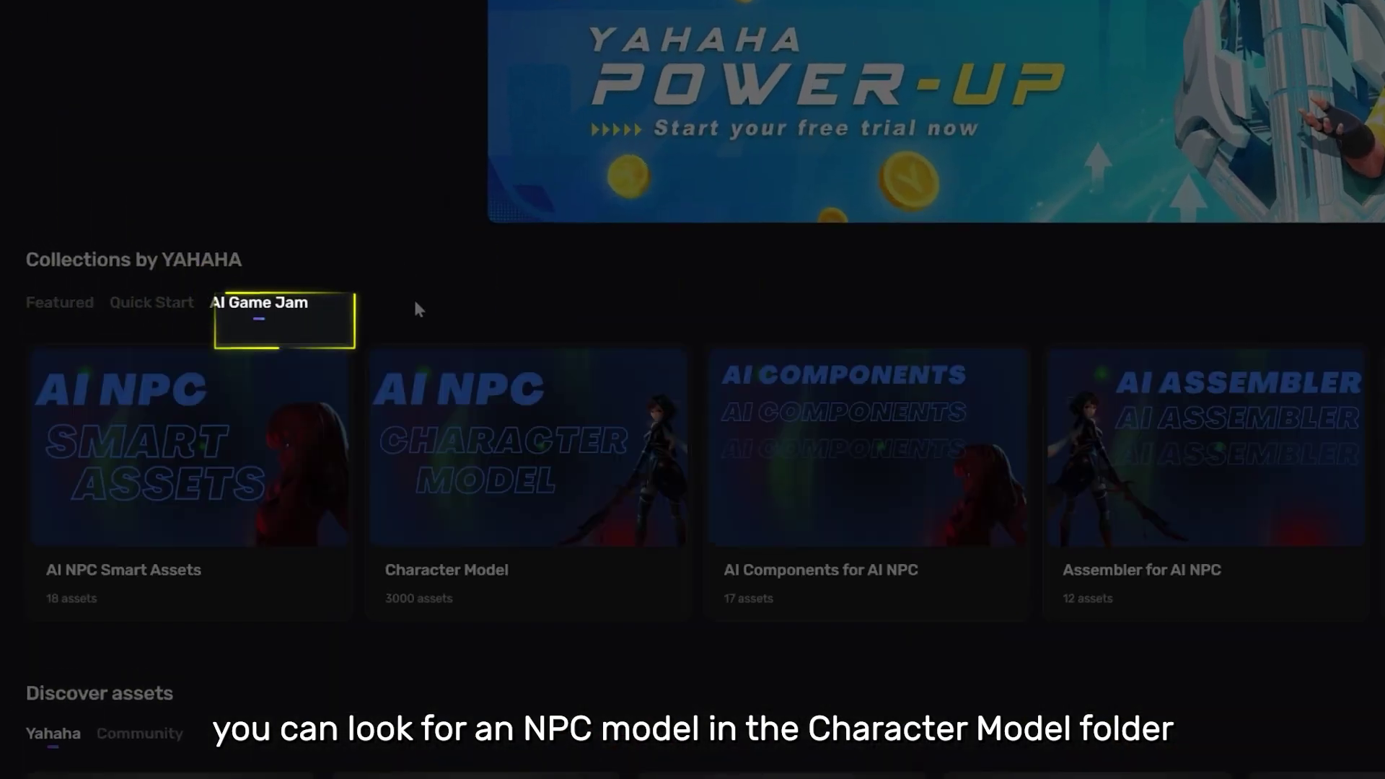
{"action": "left_click", "coordinate": [541, 513]}
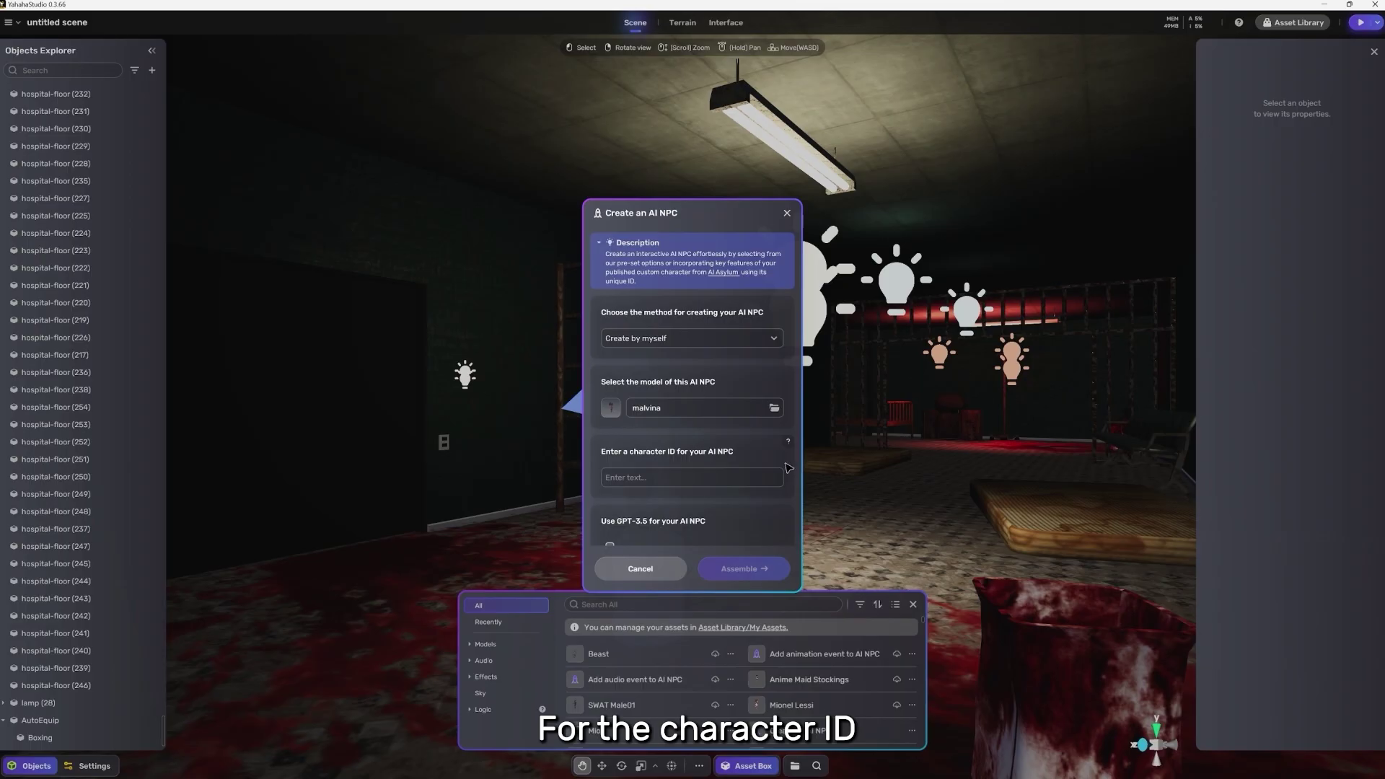
{"action": "scroll", "coordinate": [731, 466], "scroll_direction": "down", "scroll_amount": 1}
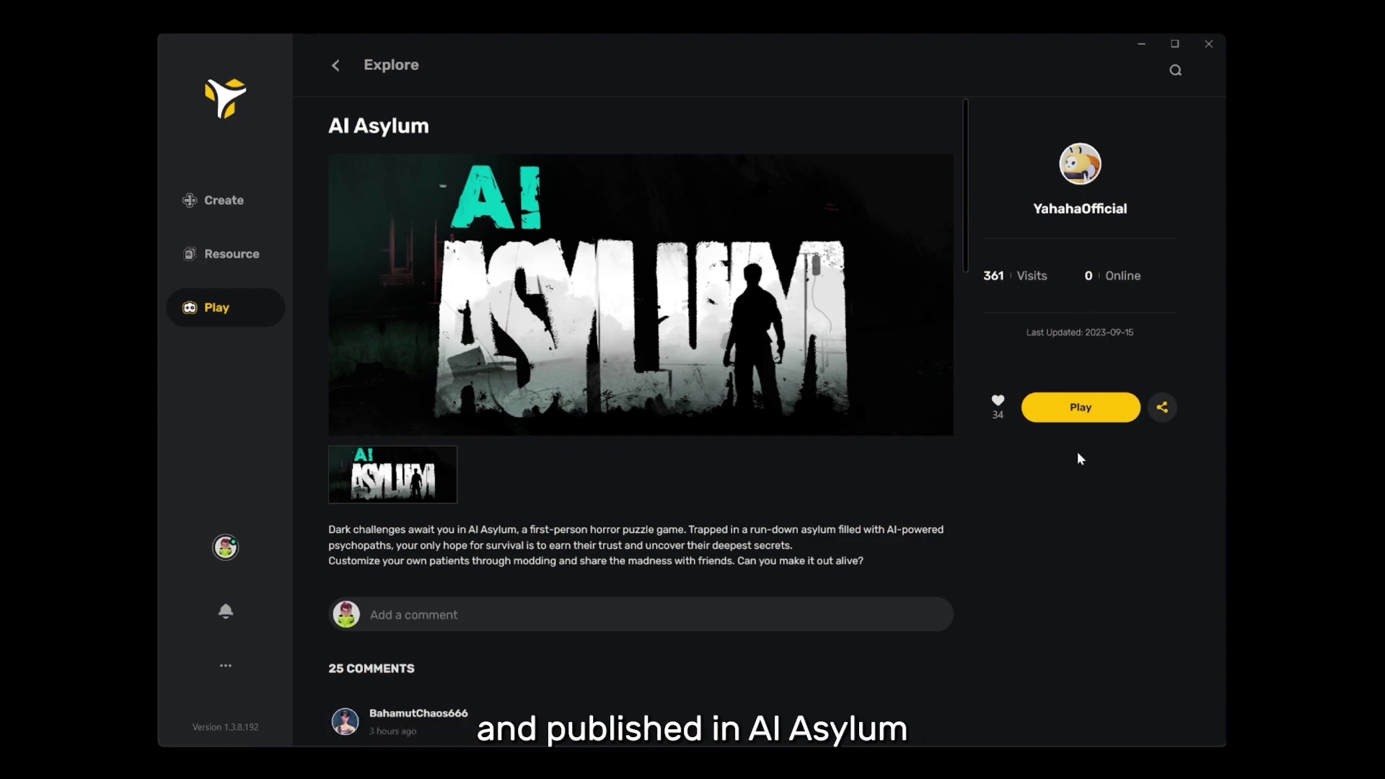
- Launch AI Asylum and view story details of ghost boy, Paul, miao, Killa and others
{"action": "left_click", "coordinate": [1079, 409]}
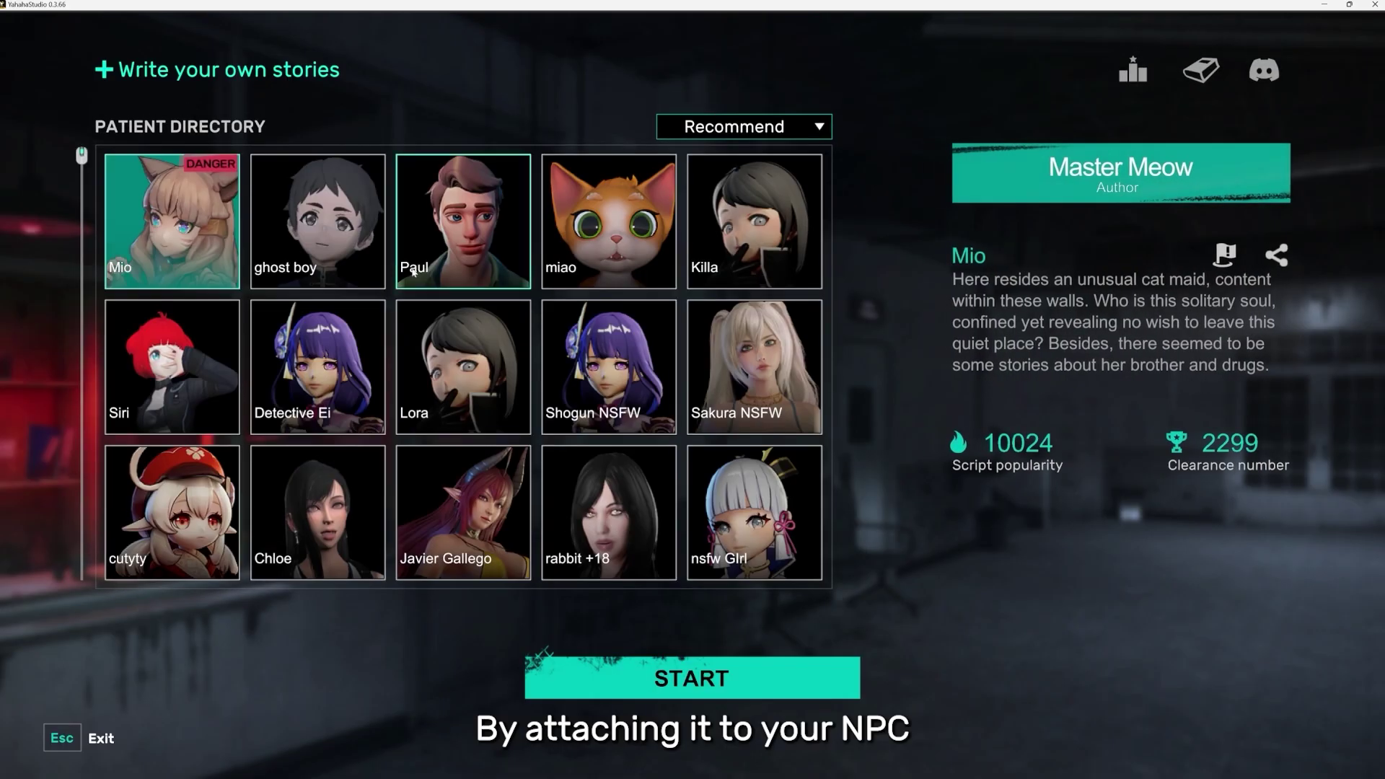
{"action": "left_click", "coordinate": [325, 238]}
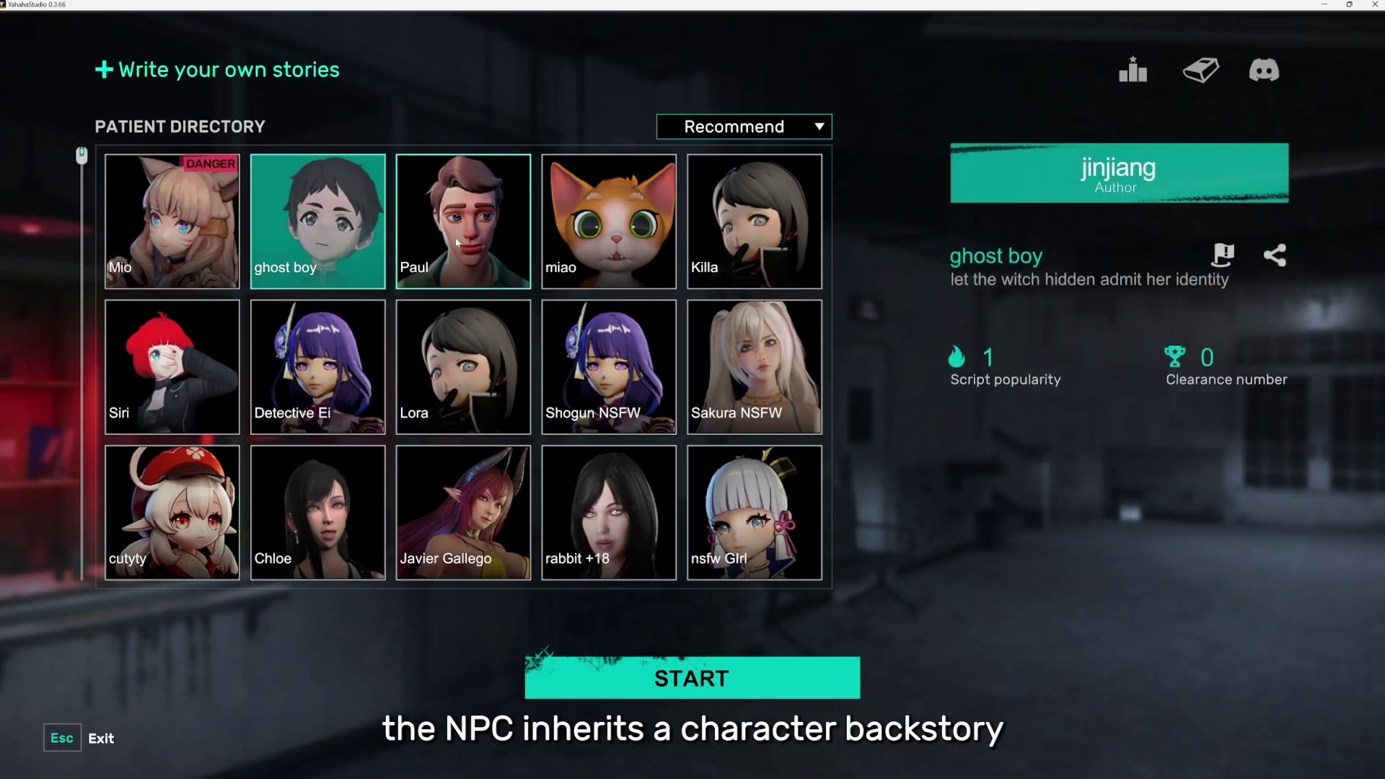
{"action": "left_click", "coordinate": [447, 246]}
{"action": "left_click", "coordinate": [588, 242]}
{"action": "left_click", "coordinate": [750, 231]}
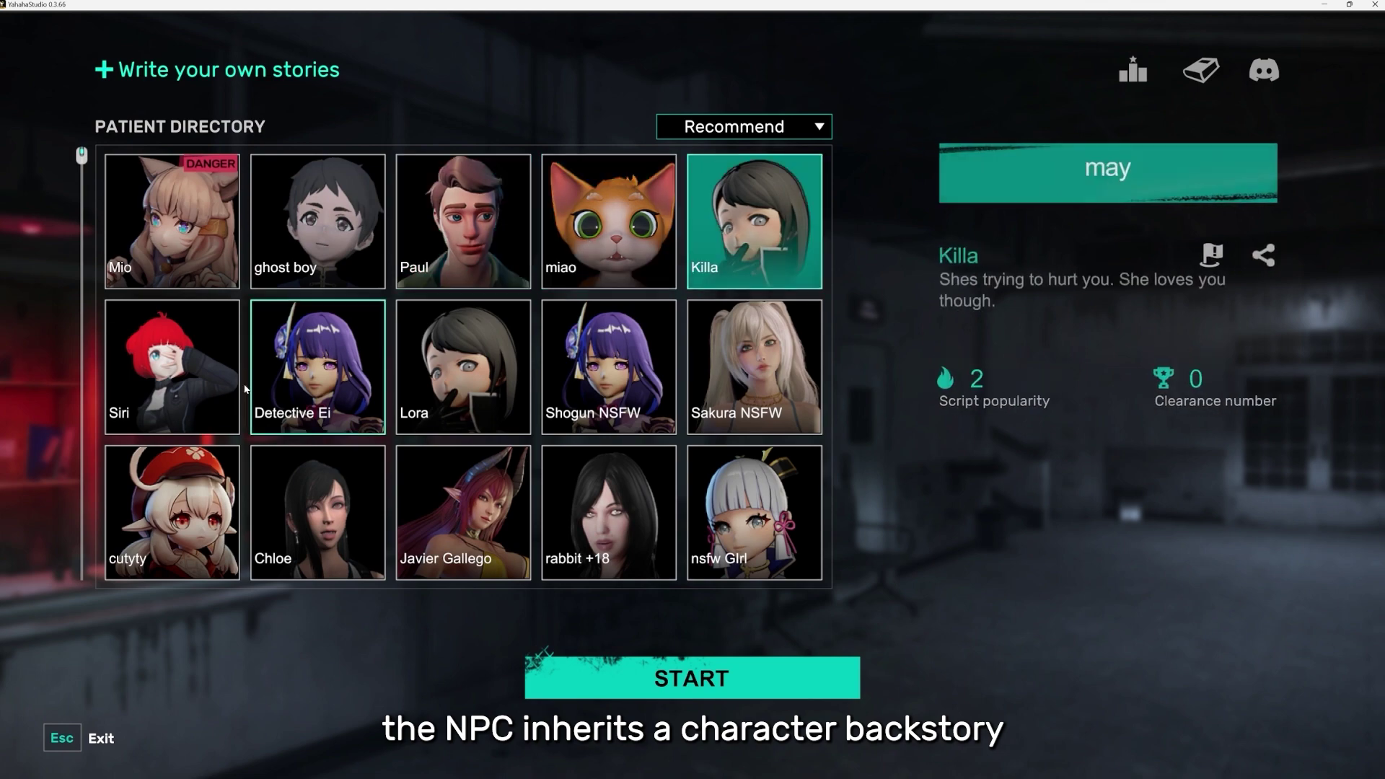
{"action": "left_click", "coordinate": [213, 394]}
{"action": "left_click", "coordinate": [310, 402]}
{"action": "left_click", "coordinate": [462, 375]}
{"action": "left_click", "coordinate": [608, 375]}
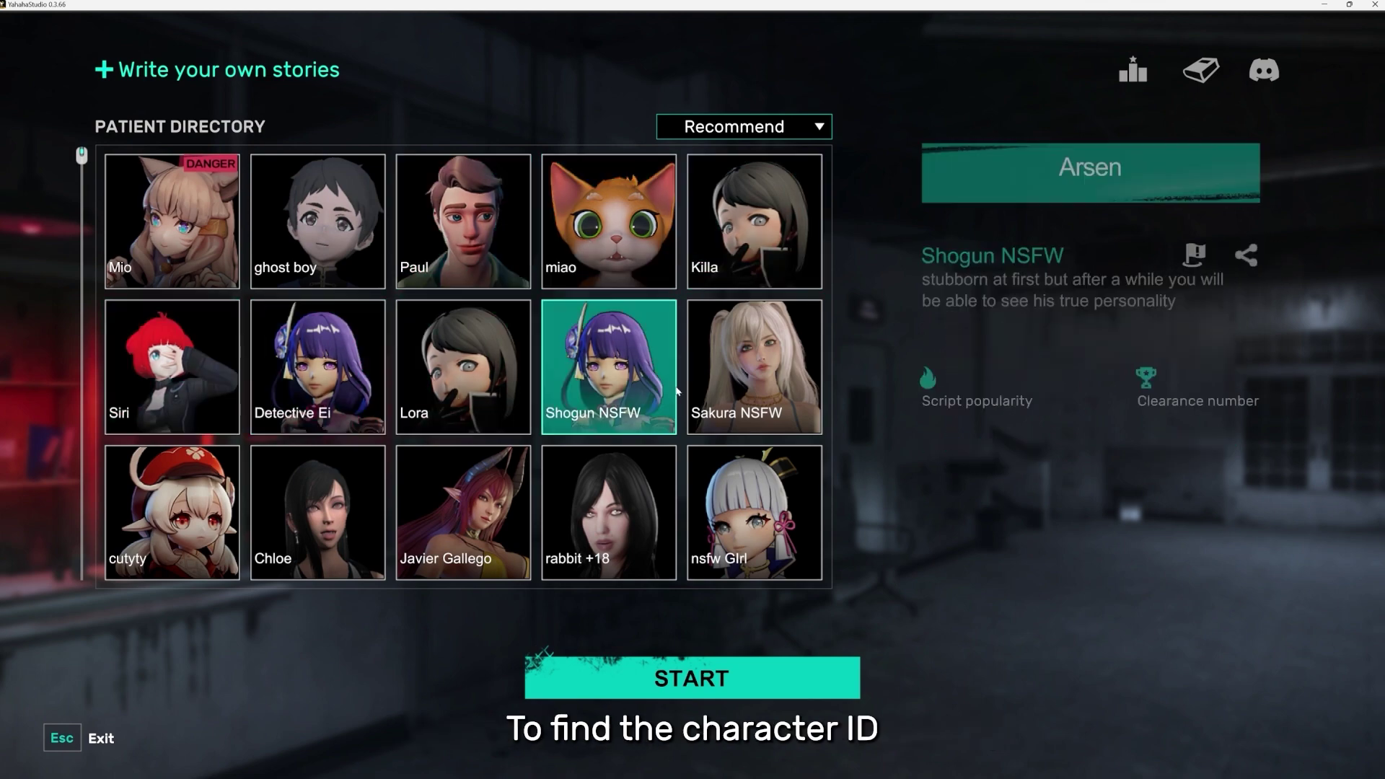
{"action": "left_click", "coordinate": [754, 375]}
{"action": "left_click", "coordinate": [236, 533]}
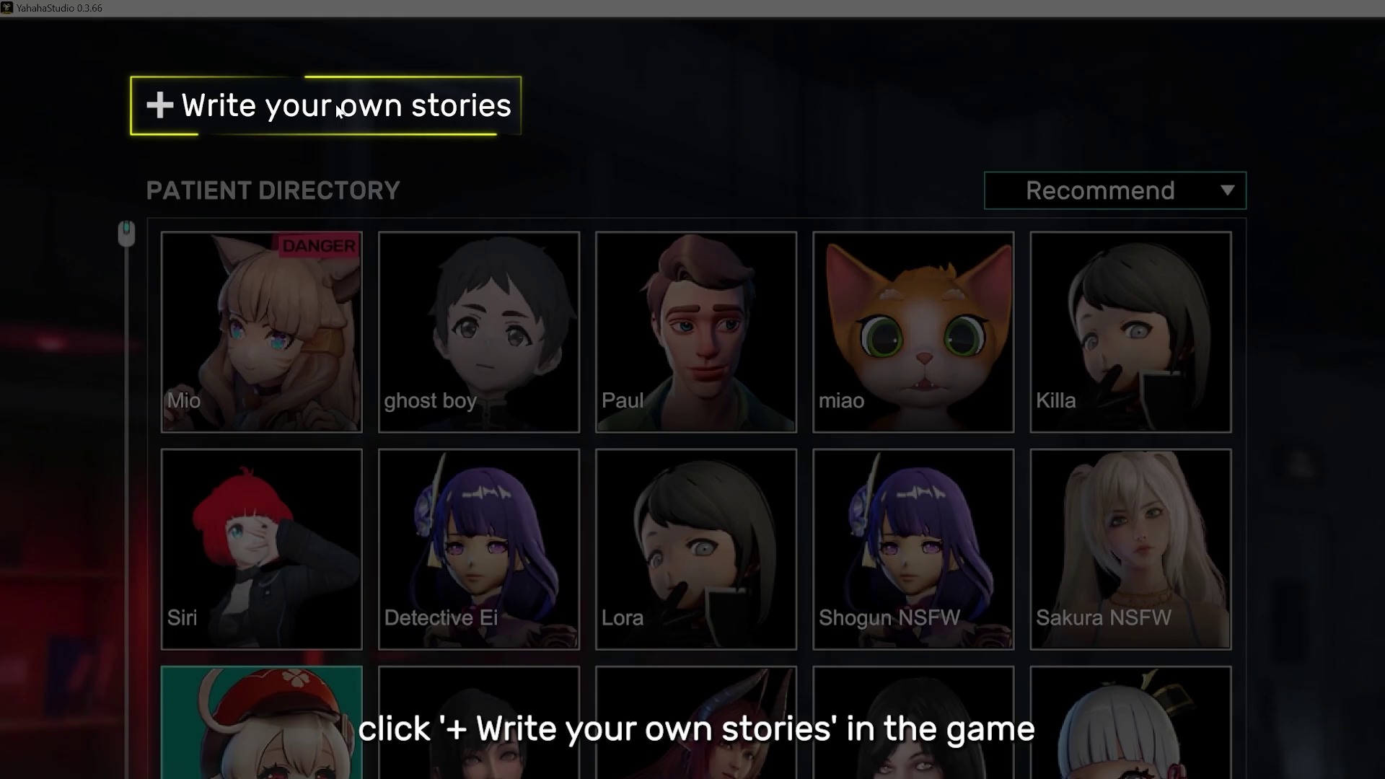
- In My Patients, step through Tom and Lily back to the target character's entry
{"action": "left_click", "coordinate": [341, 112]}
{"action": "left_click", "coordinate": [1291, 368]}
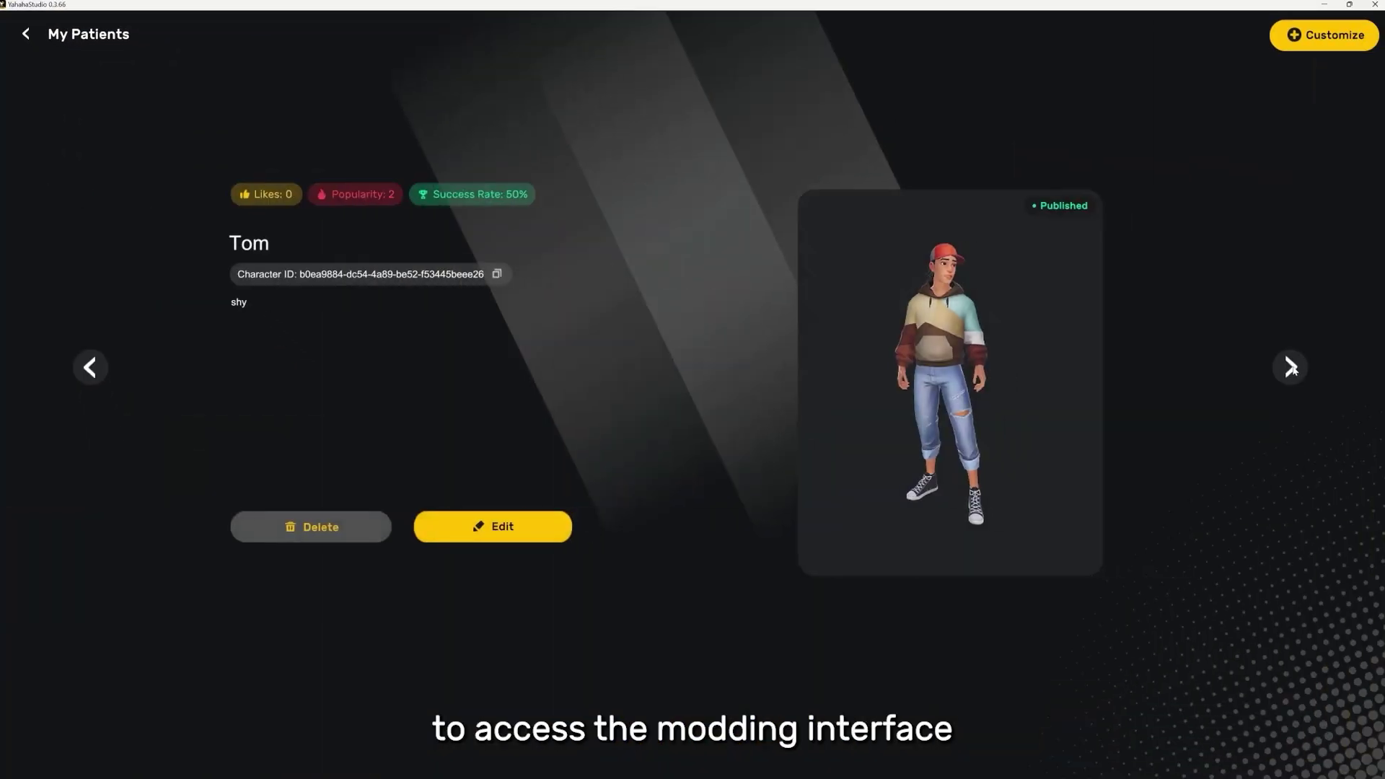
{"action": "left_click", "coordinate": [1291, 367]}
{"action": "left_click", "coordinate": [89, 368]}
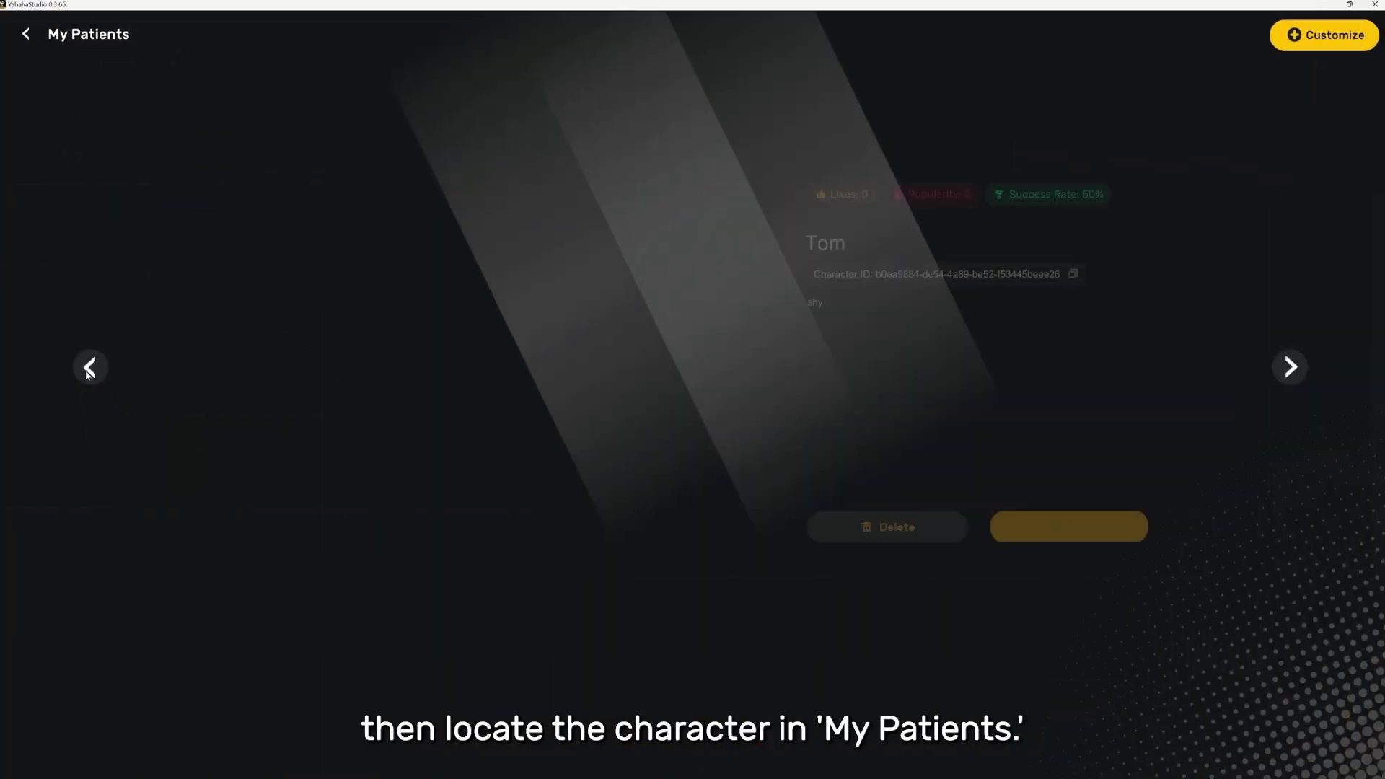
{"action": "left_click", "coordinate": [89, 368]}
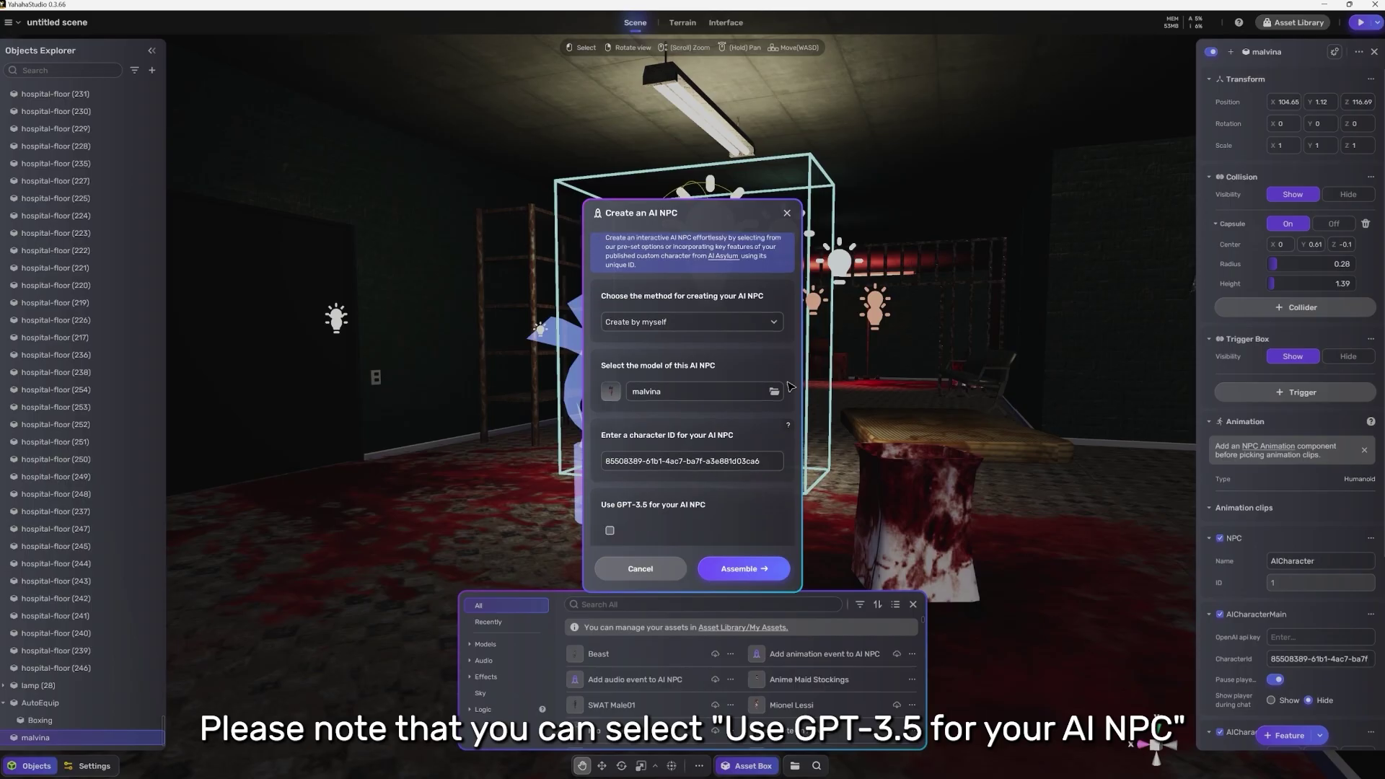
- Scroll down the Create an AI NPC form to the Use GPT-3.5 option
{"action": "scroll", "coordinate": [797, 429], "scroll_direction": "down", "scroll_amount": 2}
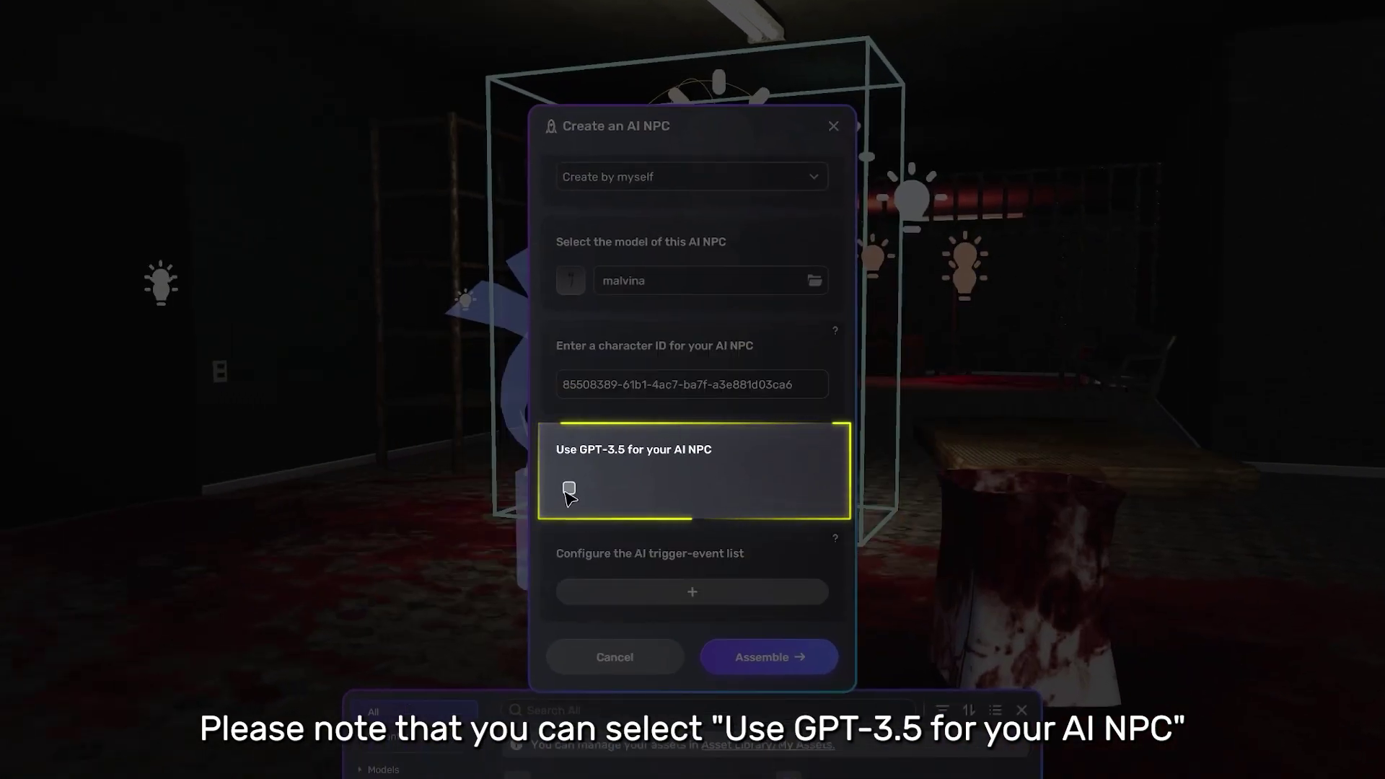
{"action": "scroll", "coordinate": [745, 479], "scroll_direction": "down", "scroll_amount": 2}
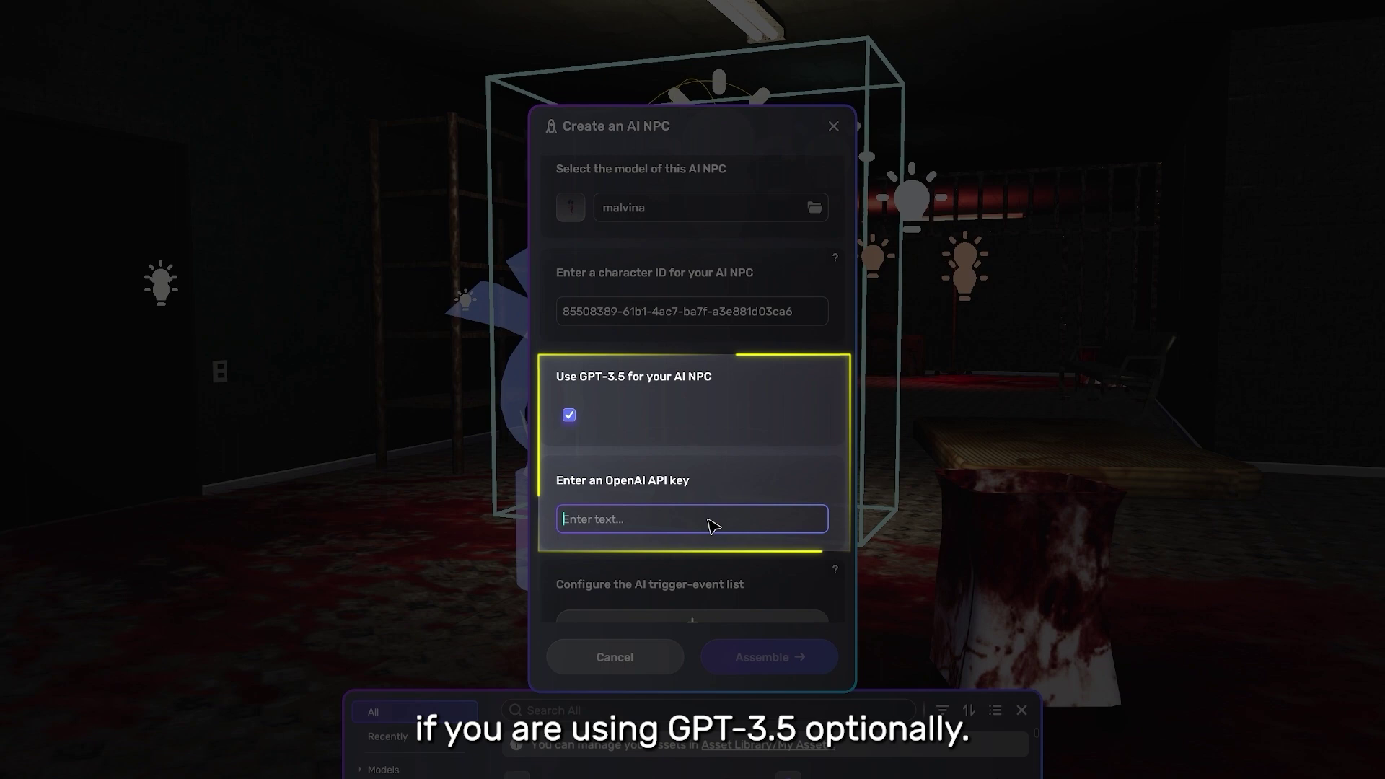
{"action": "scroll", "coordinate": [743, 526], "scroll_direction": "down", "scroll_amount": 1}
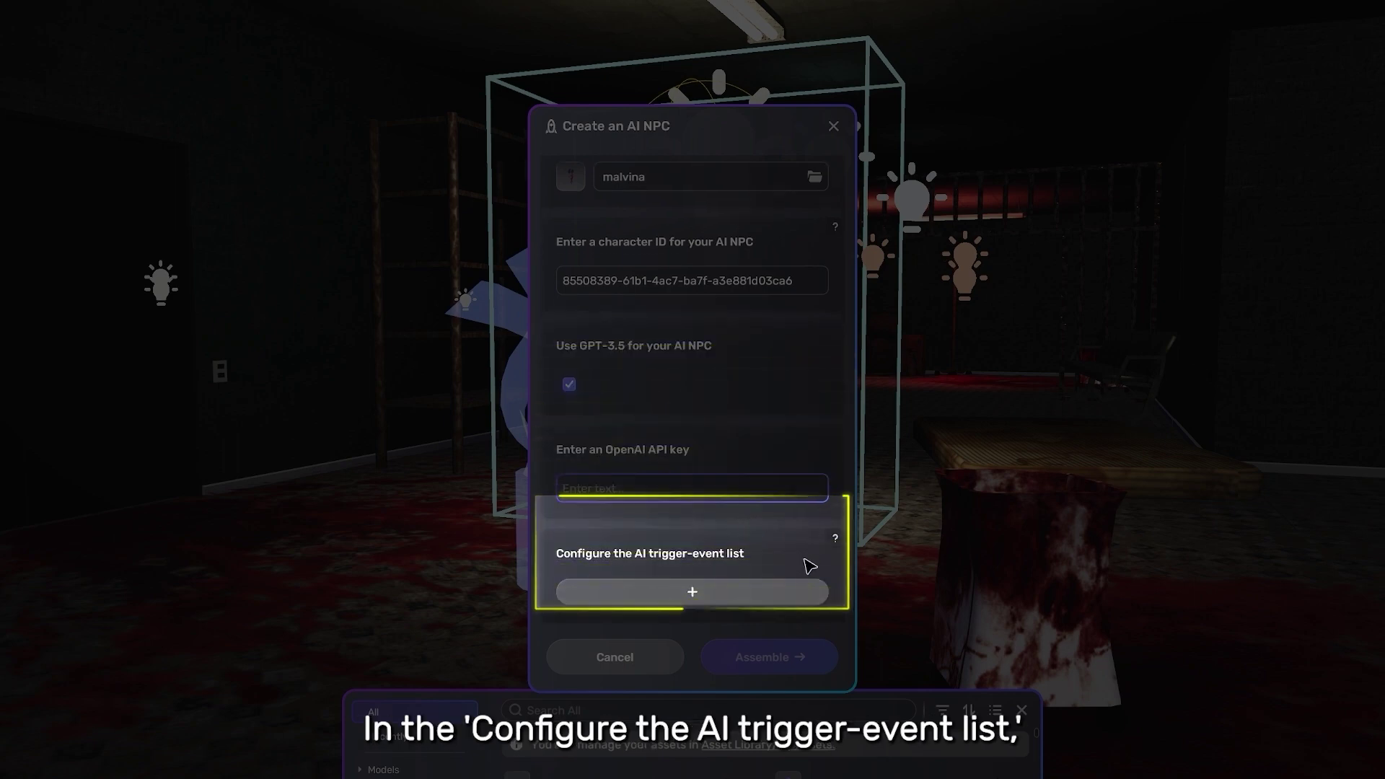
- Open the row's trigger-event list and add two more trigger-event rows
{"action": "scroll", "coordinate": [713, 595], "scroll_direction": "down", "scroll_amount": 1}
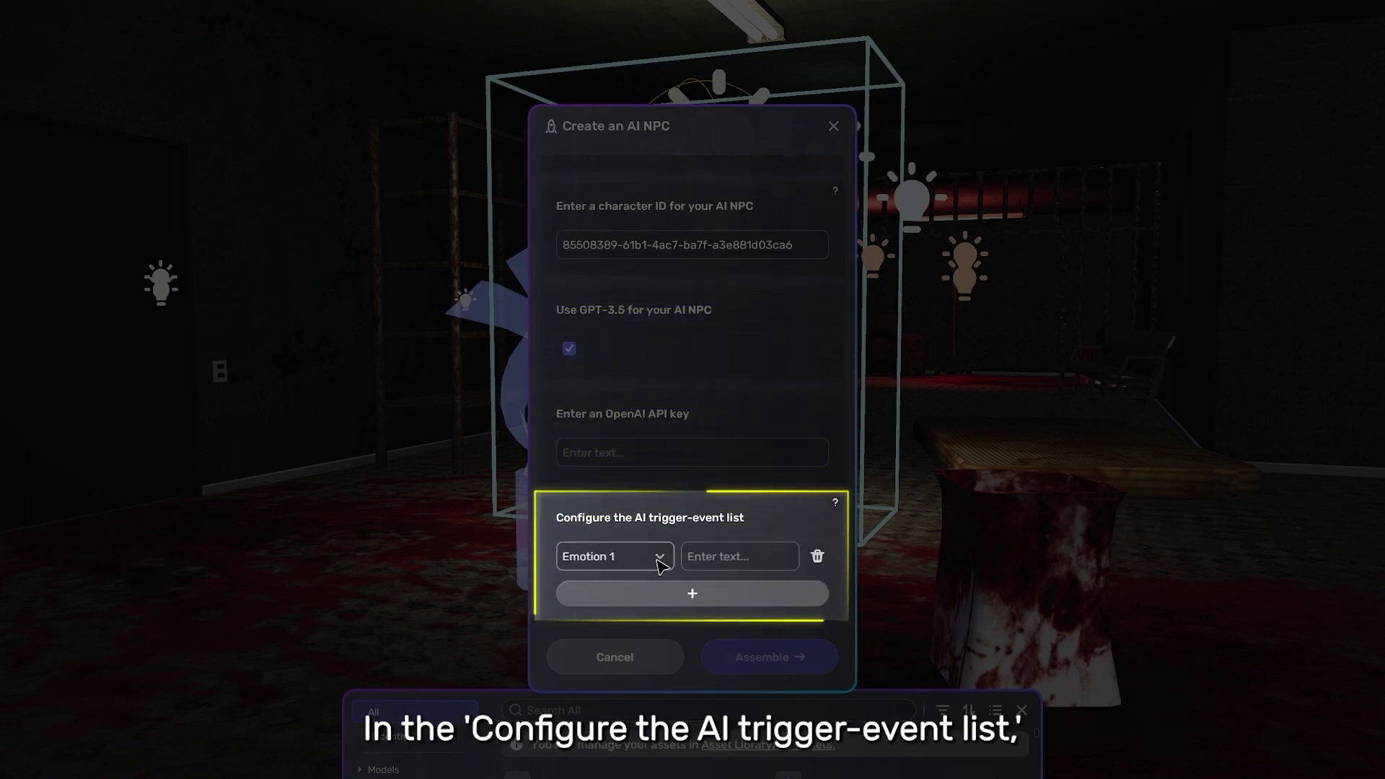
{"action": "left_click", "coordinate": [659, 559]}
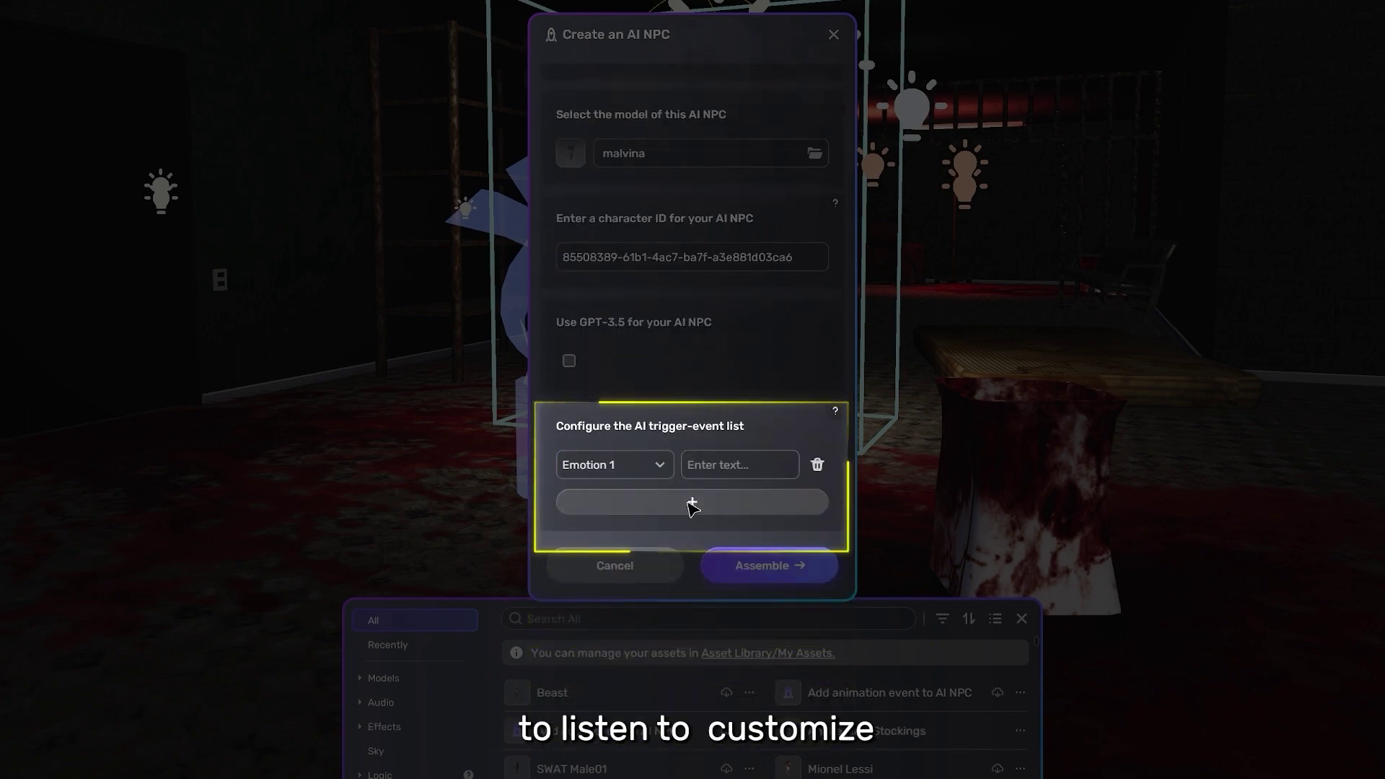
{"action": "left_click", "coordinate": [691, 507]}
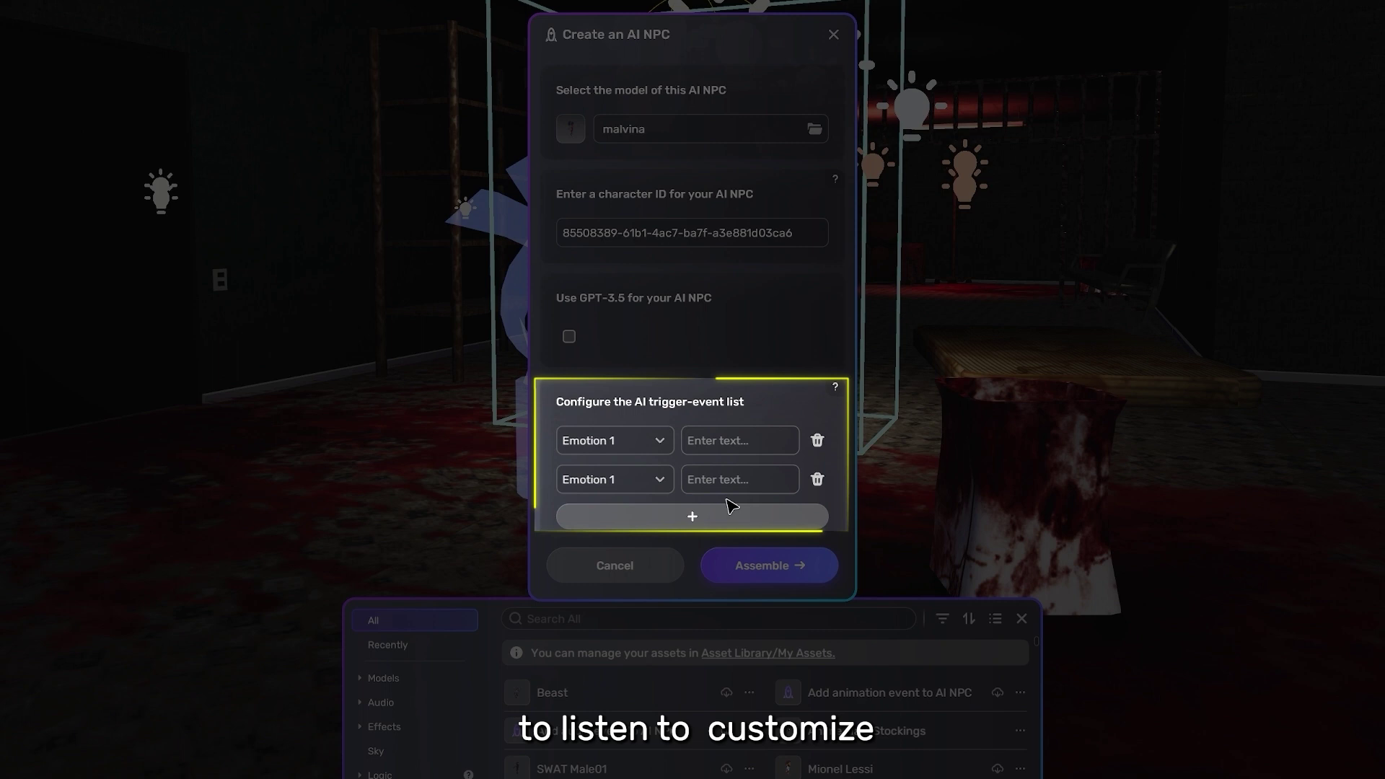
{"action": "left_click", "coordinate": [721, 509]}
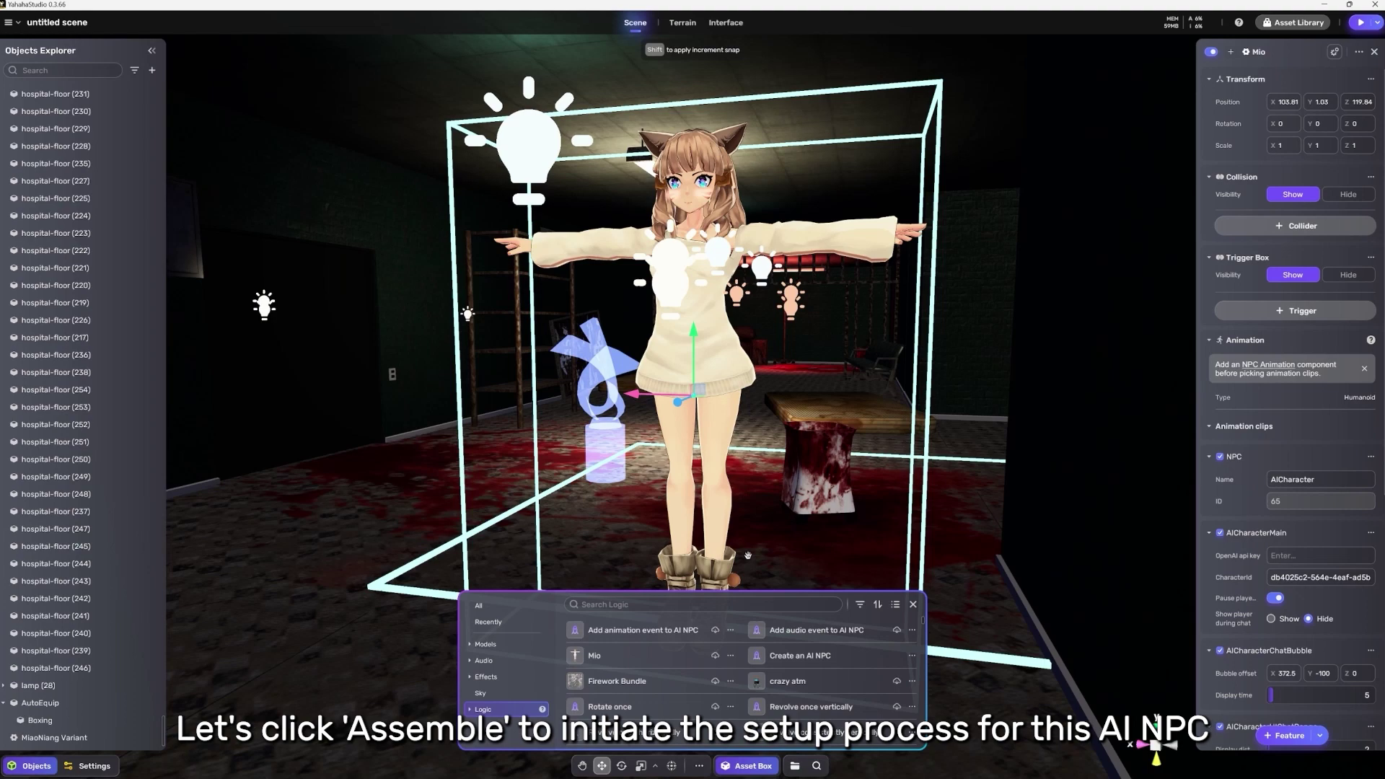
- Close the logic asset panel and scroll the Inspector through the AICharacter components
{"action": "left_click", "coordinate": [914, 605]}
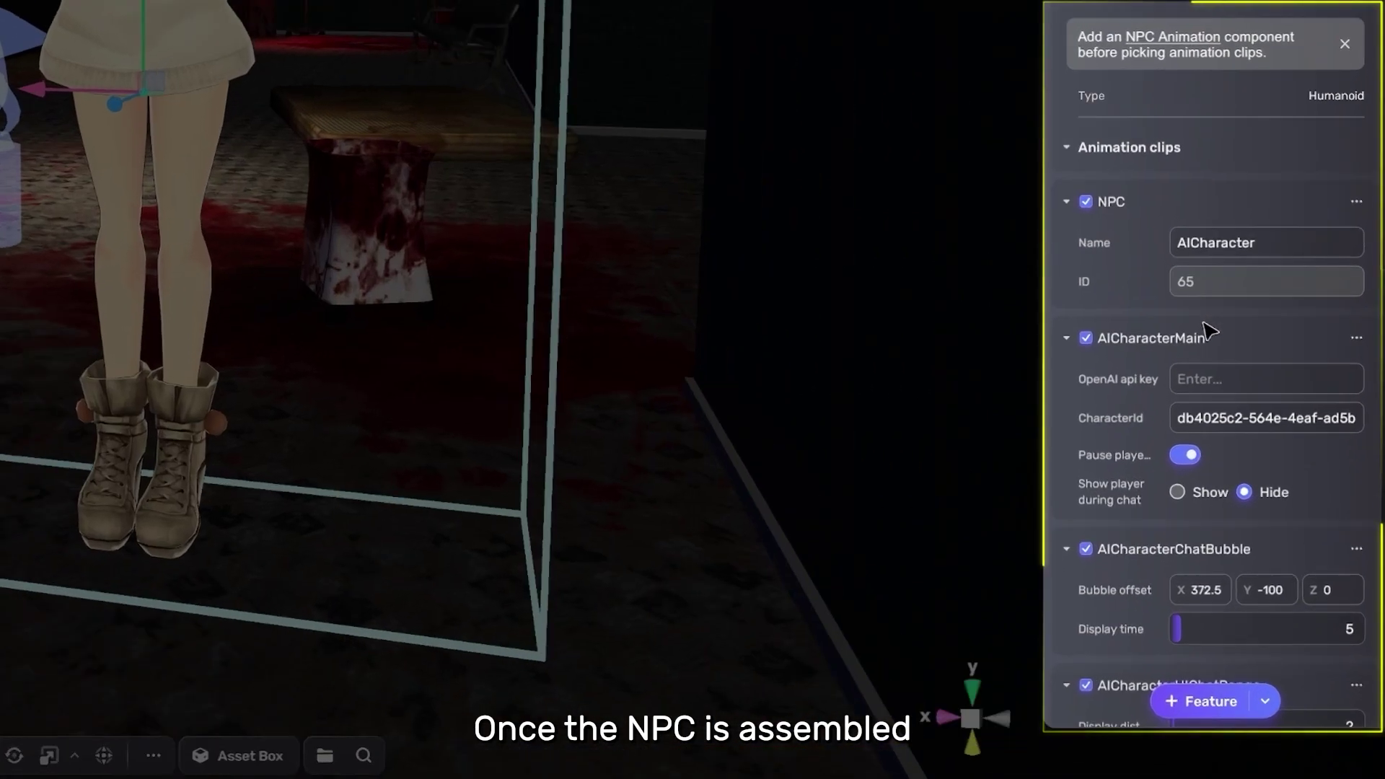
{"action": "scroll", "coordinate": [1294, 526], "scroll_direction": "down", "scroll_amount": 5}
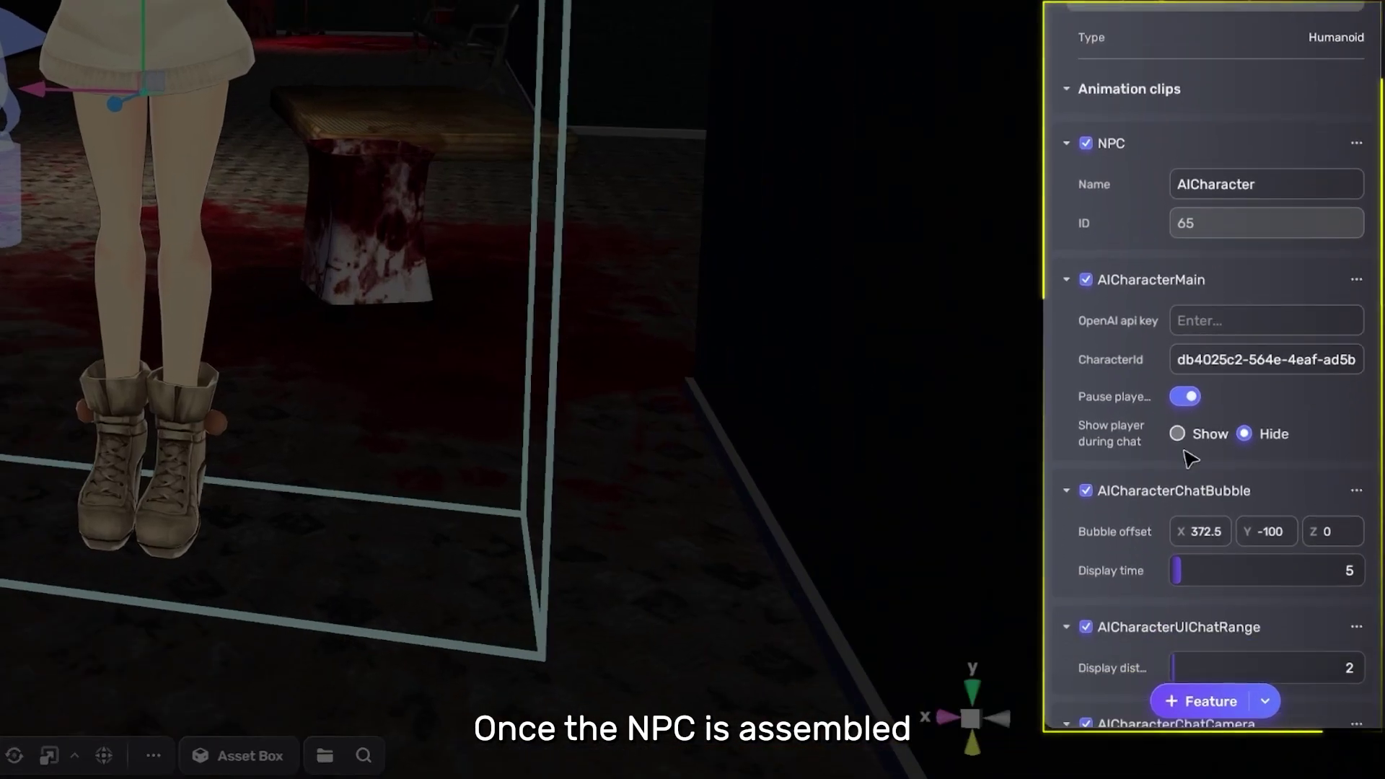
{"action": "scroll", "coordinate": [1170, 525], "scroll_direction": "down", "scroll_amount": 5}
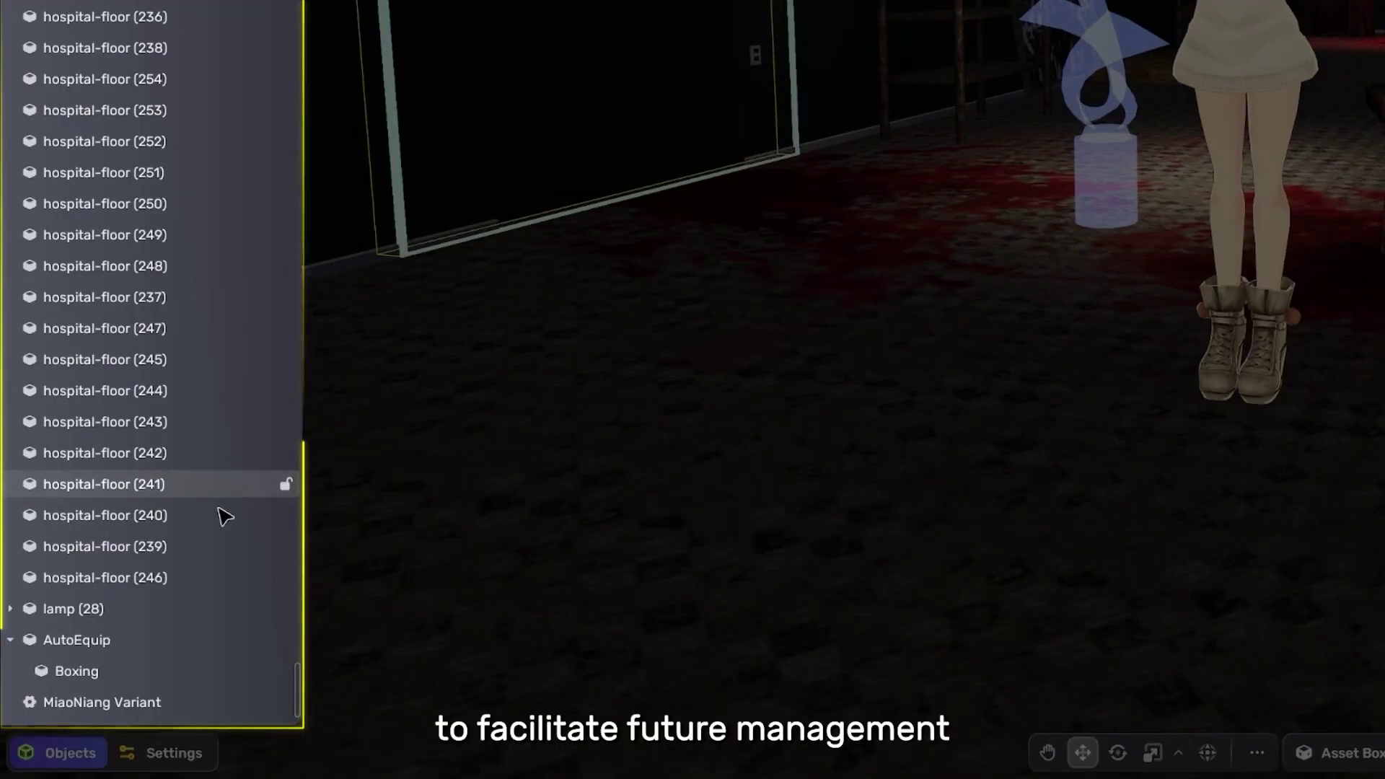
- Choose Rename from the MiaoNiang Variant object's right-click menu in the Objects Explorer
{"action": "right_click", "coordinate": [108, 703]}
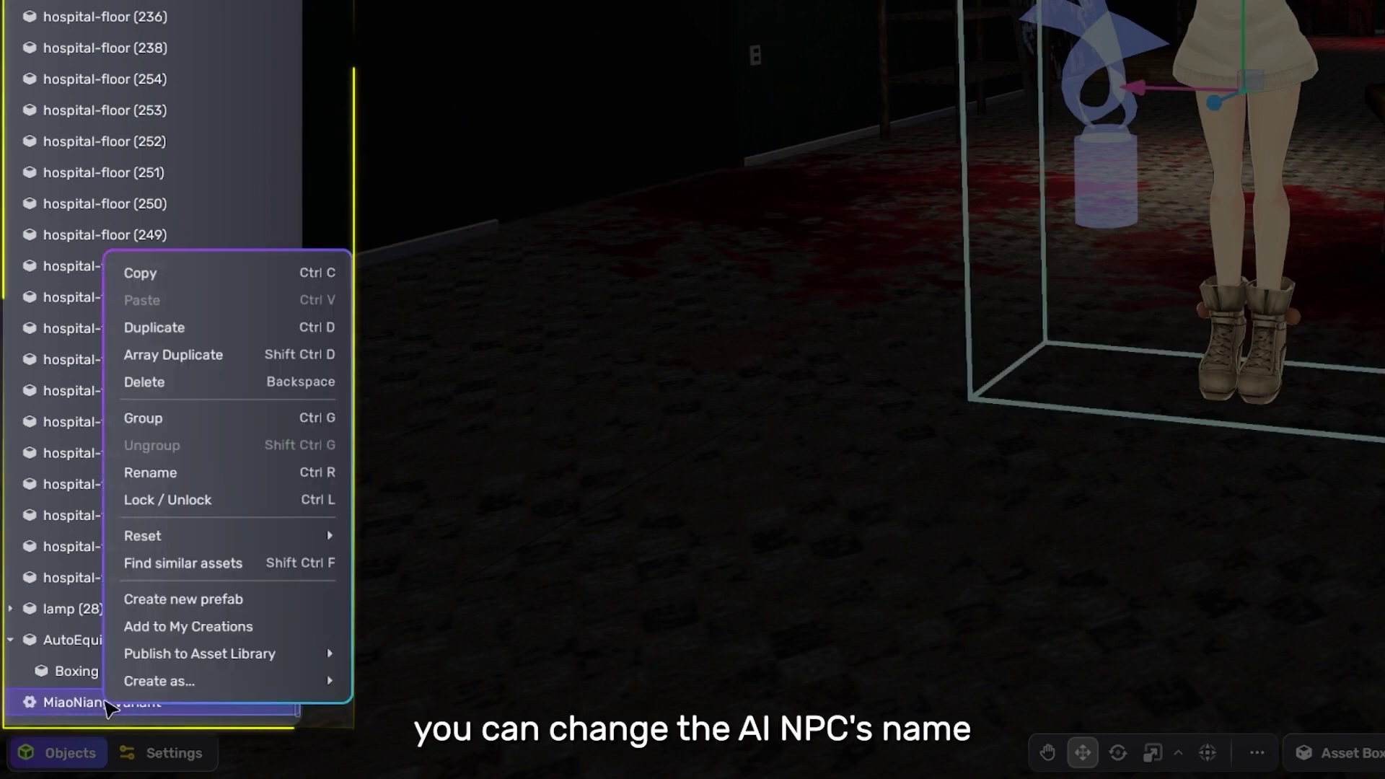
{"action": "left_click", "coordinate": [235, 474]}
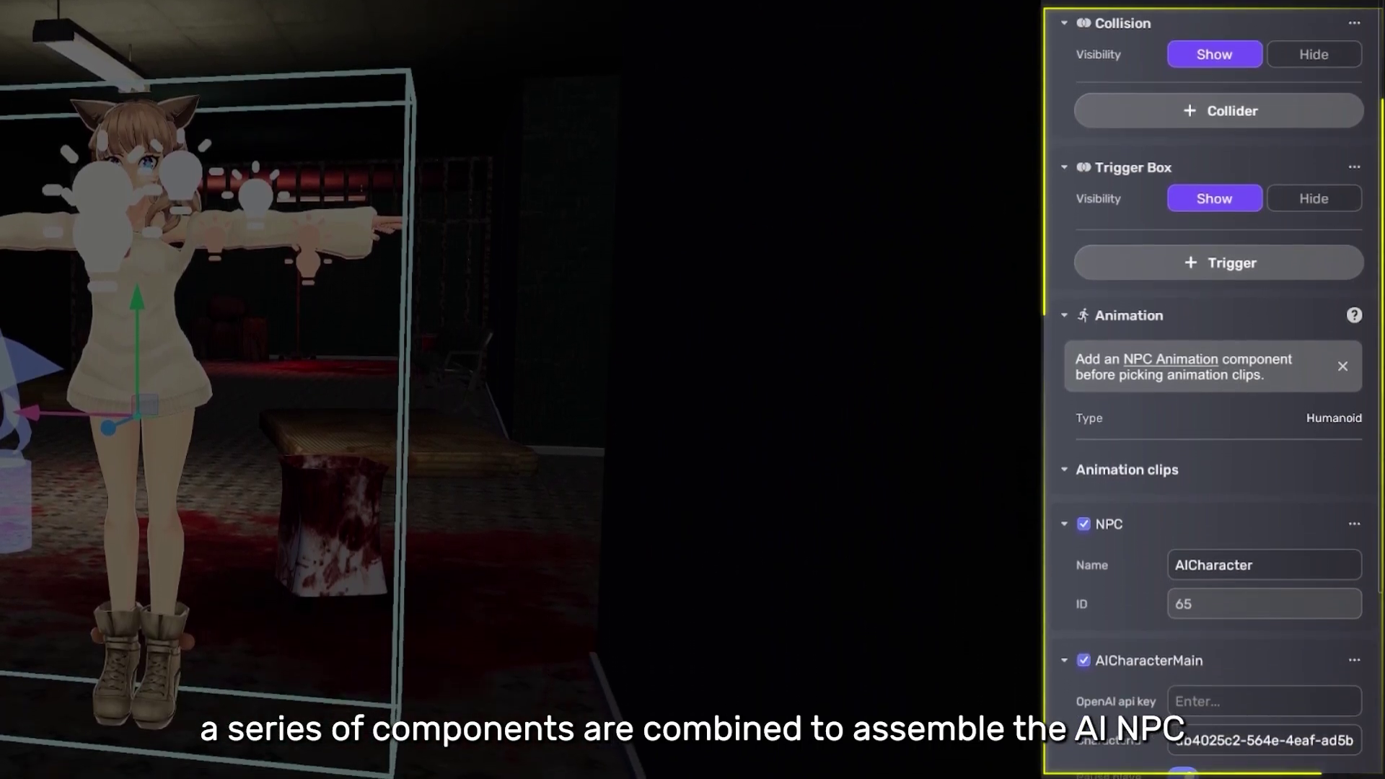
{"action": "scroll", "coordinate": [1212, 389], "scroll_direction": "down", "scroll_amount": 3}
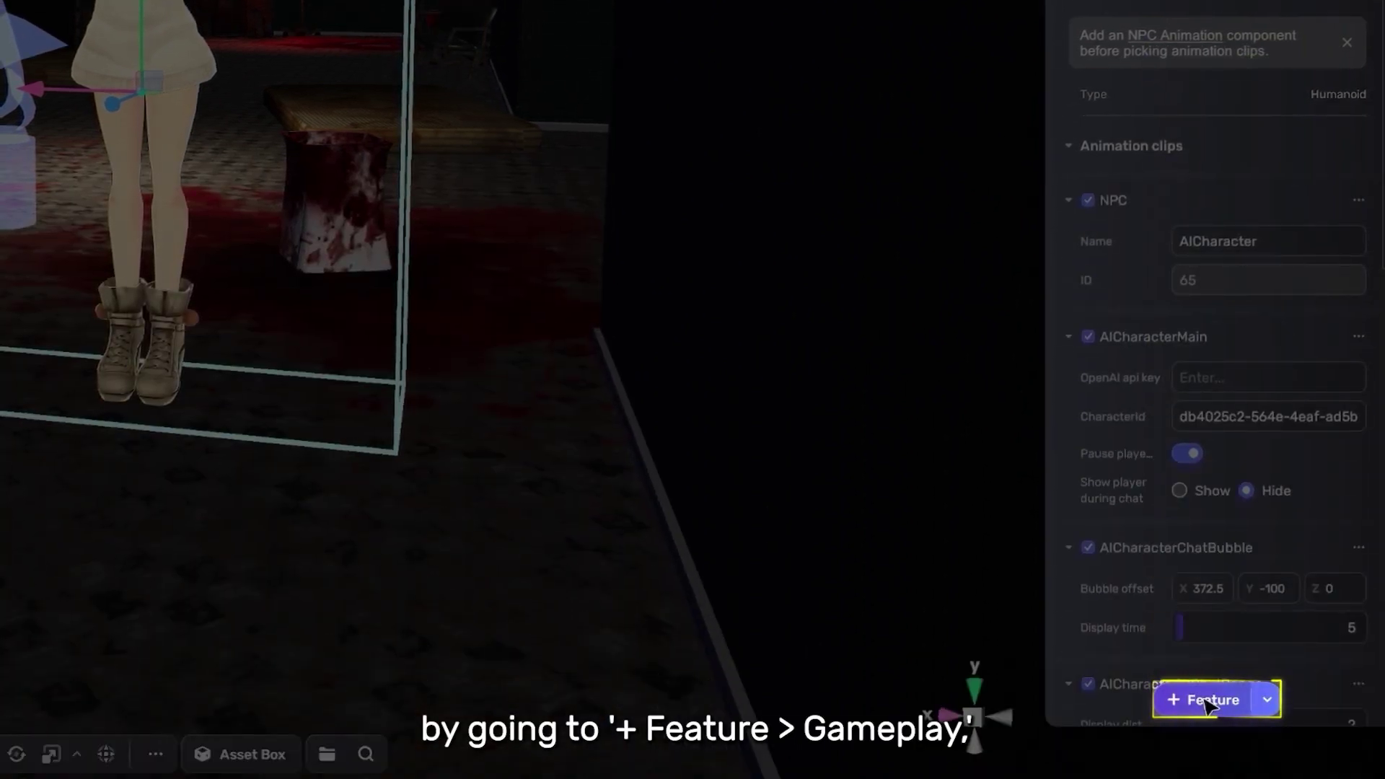
{"action": "left_click", "coordinate": [1205, 700]}
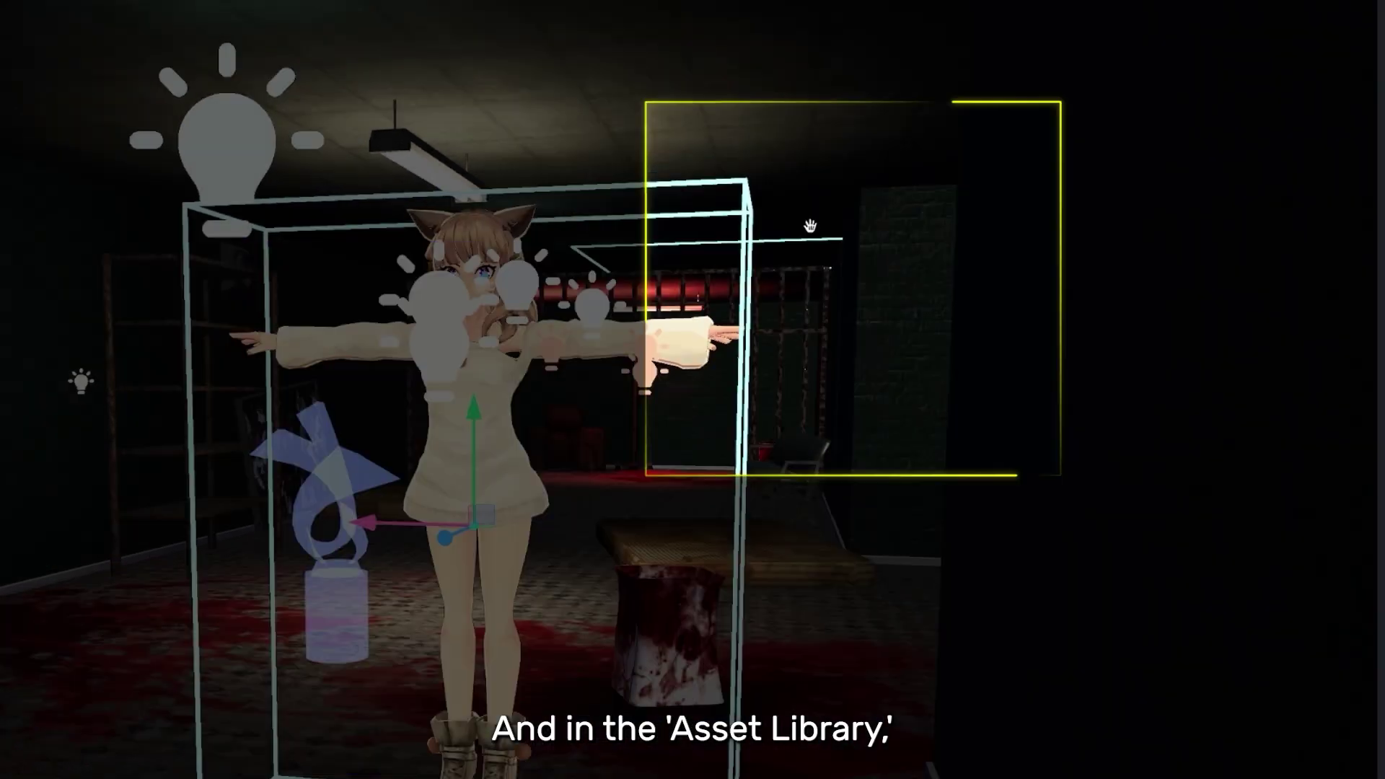
- Add NPC move from the AI Game Jam > AI Components collection to my assets
{"action": "left_click", "coordinate": [1211, 41]}
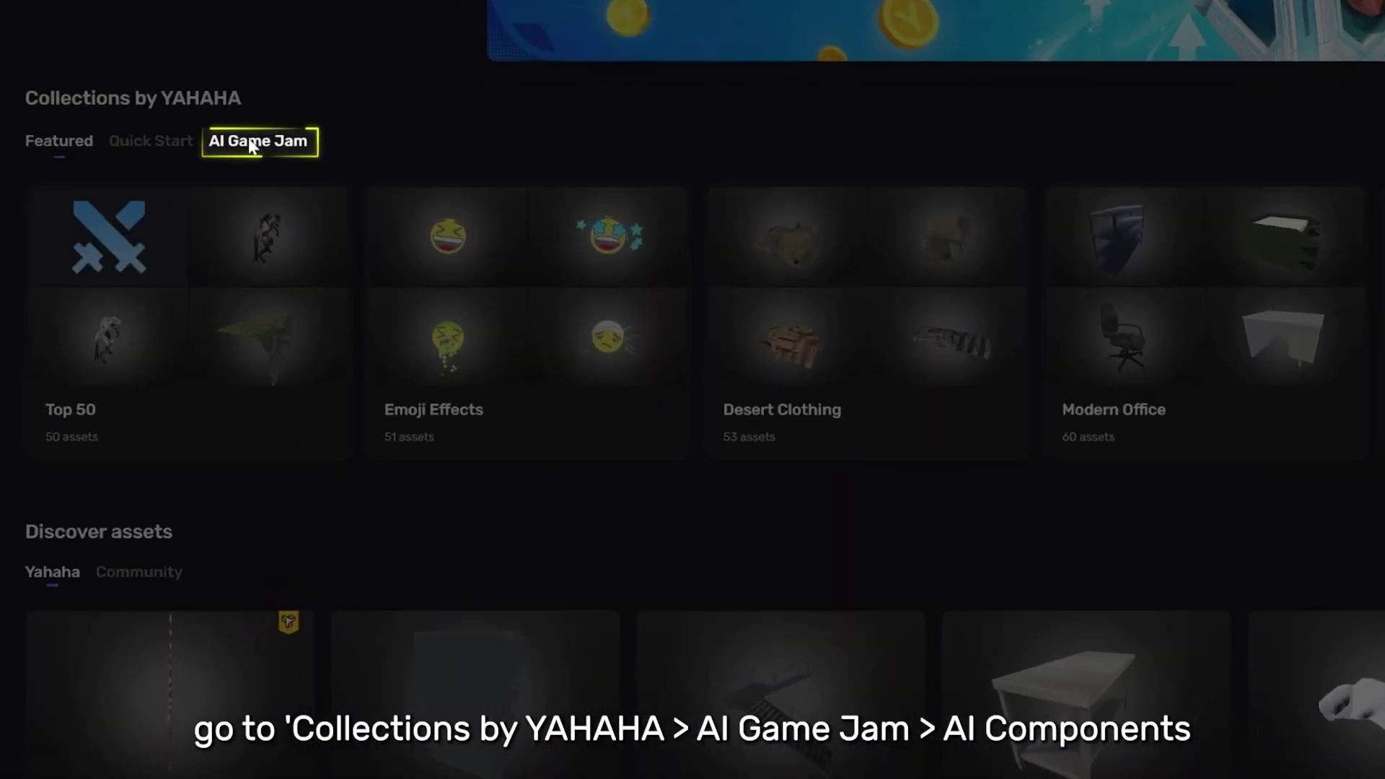
{"action": "left_click", "coordinate": [252, 146]}
{"action": "left_click", "coordinate": [904, 296]}
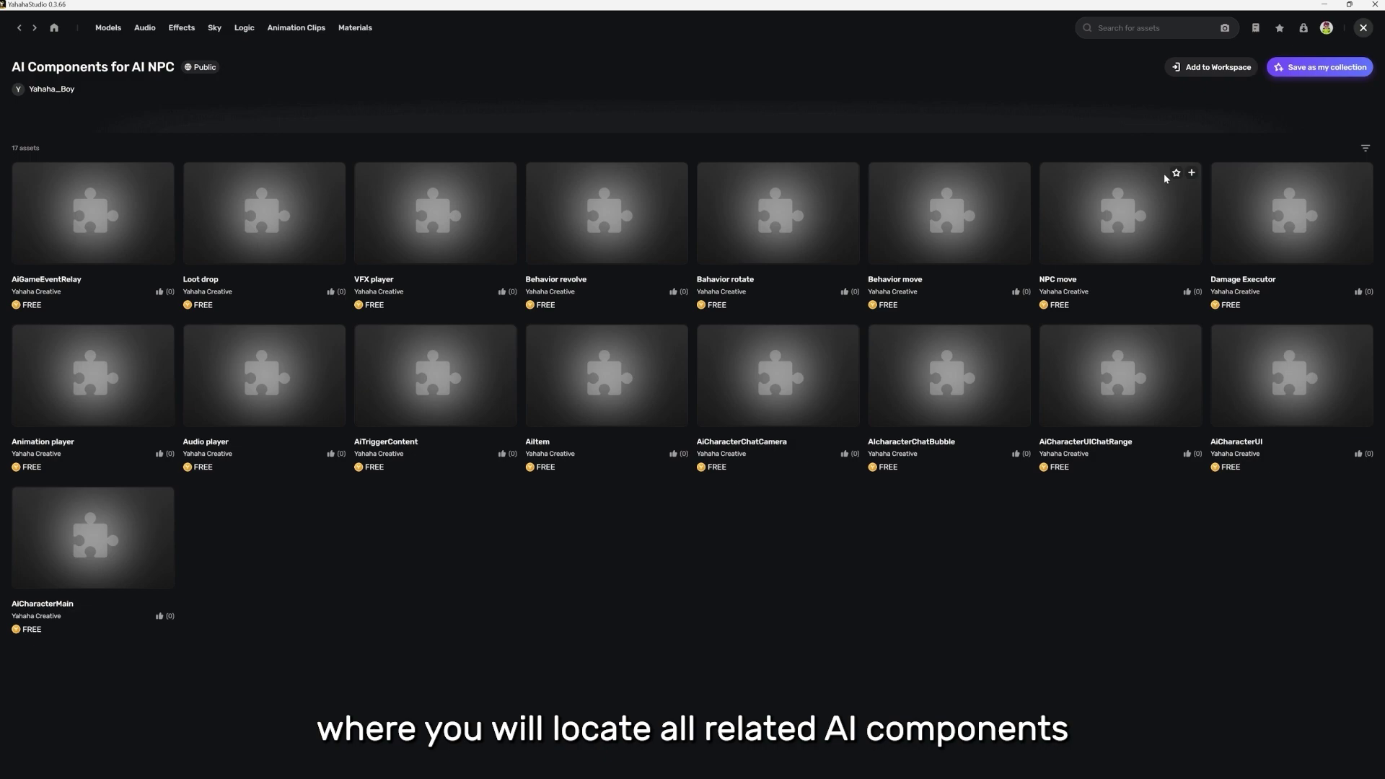
{"action": "left_click", "coordinate": [1192, 175]}
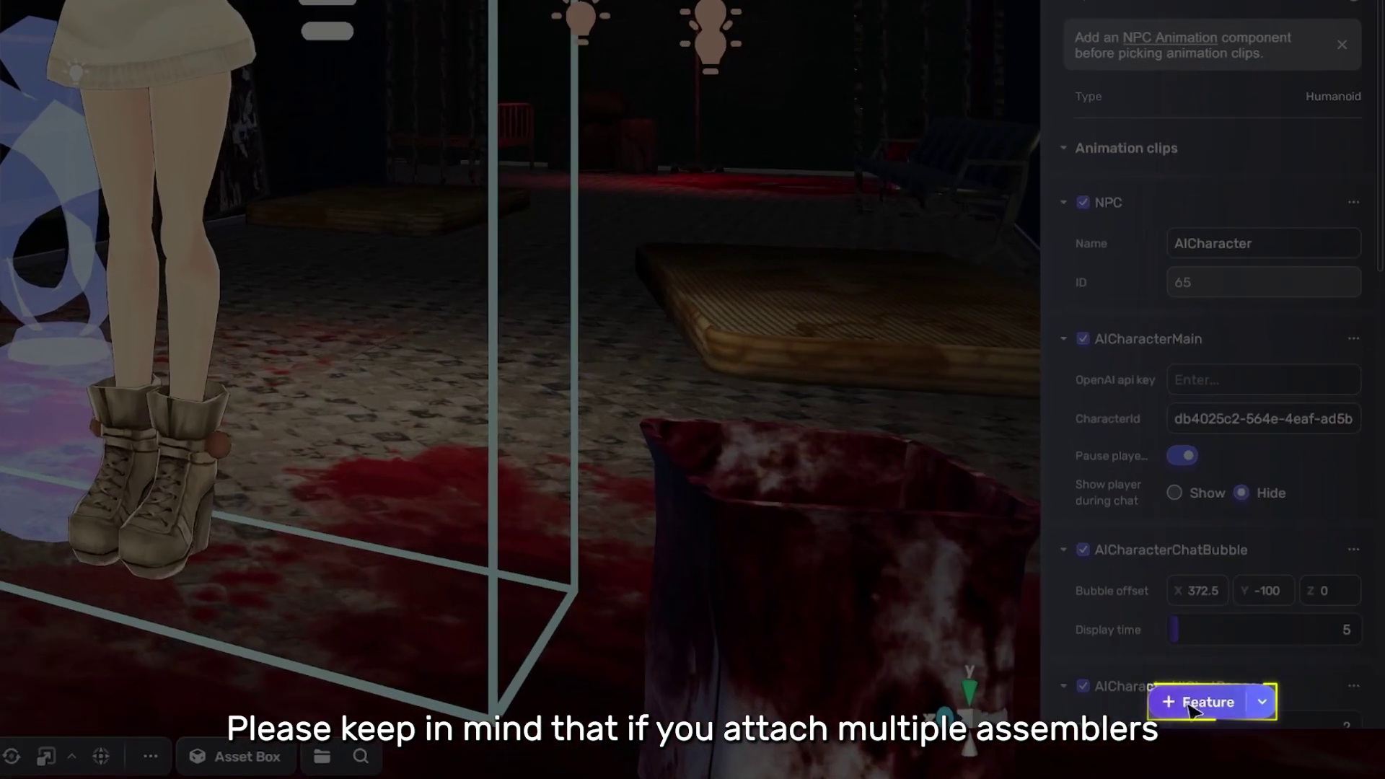
- Give Mio the NPC move and AI item features, with the message receiver set to bed (8)
{"action": "left_click", "coordinate": [1199, 702]}
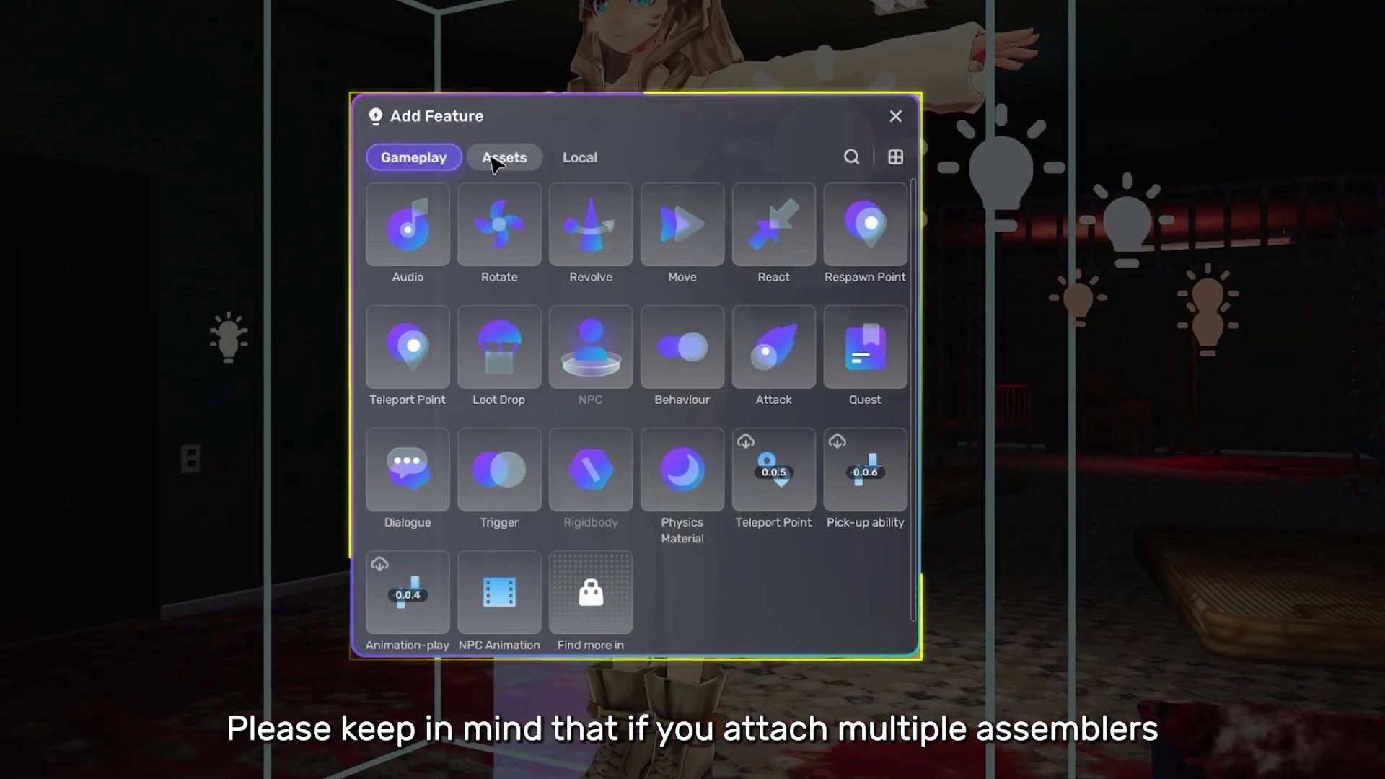
{"action": "left_click", "coordinate": [501, 157]}
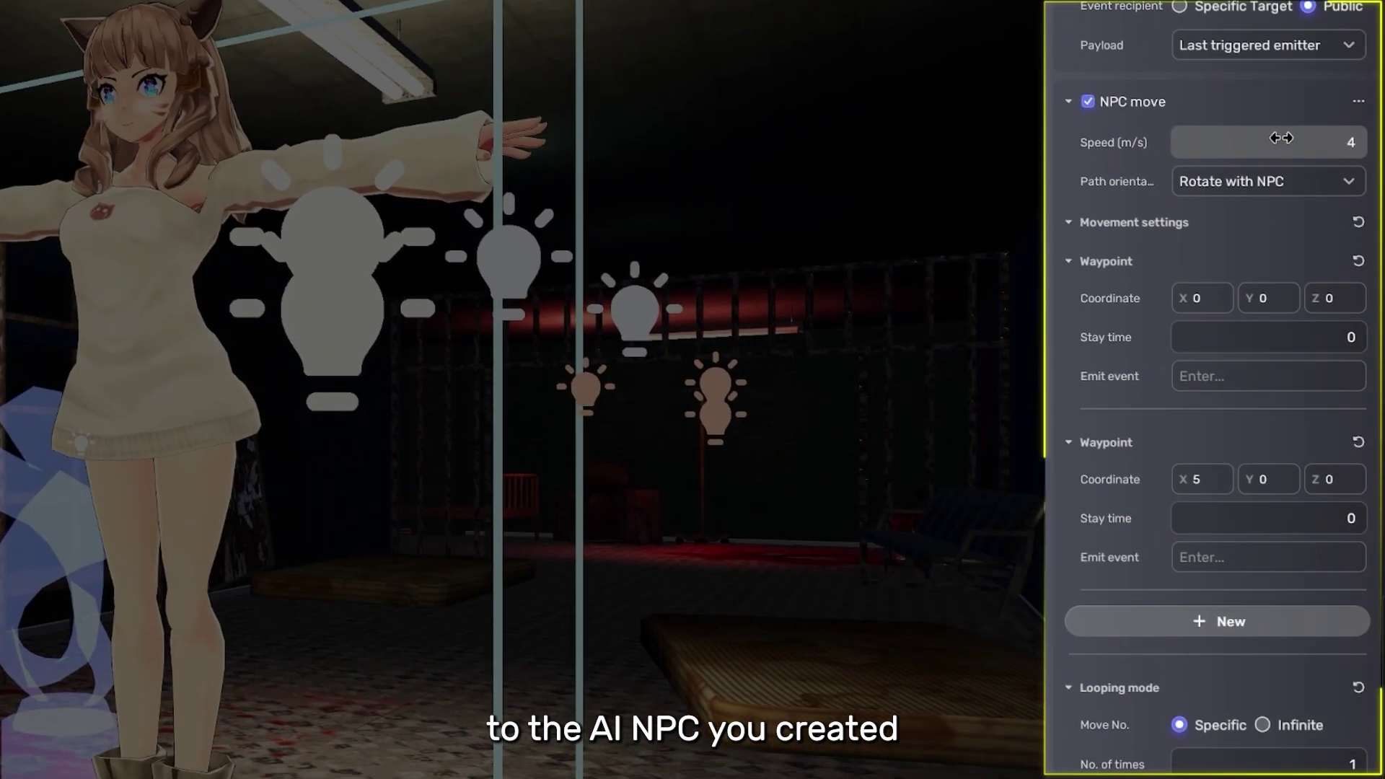
{"action": "left_click", "coordinate": [1287, 148]}
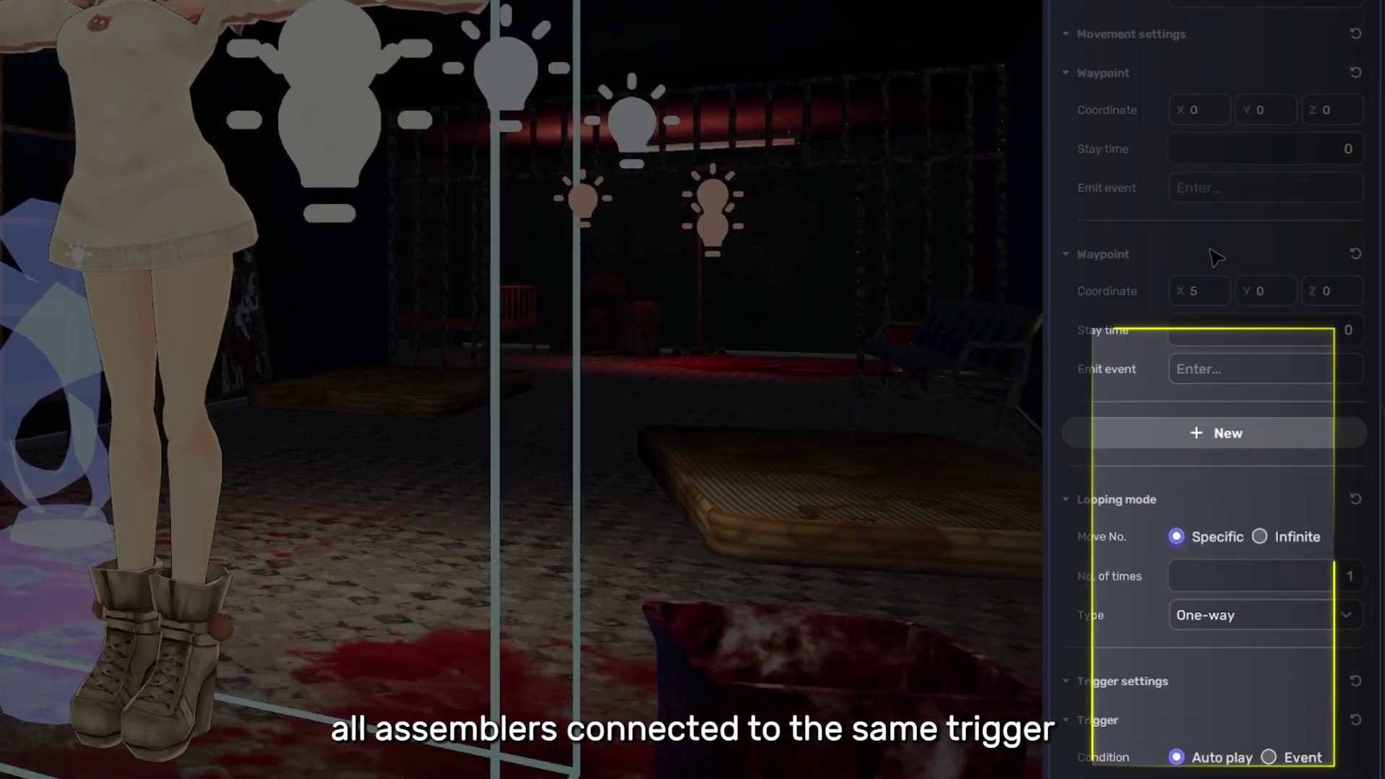
{"action": "left_click", "coordinate": [635, 261]}
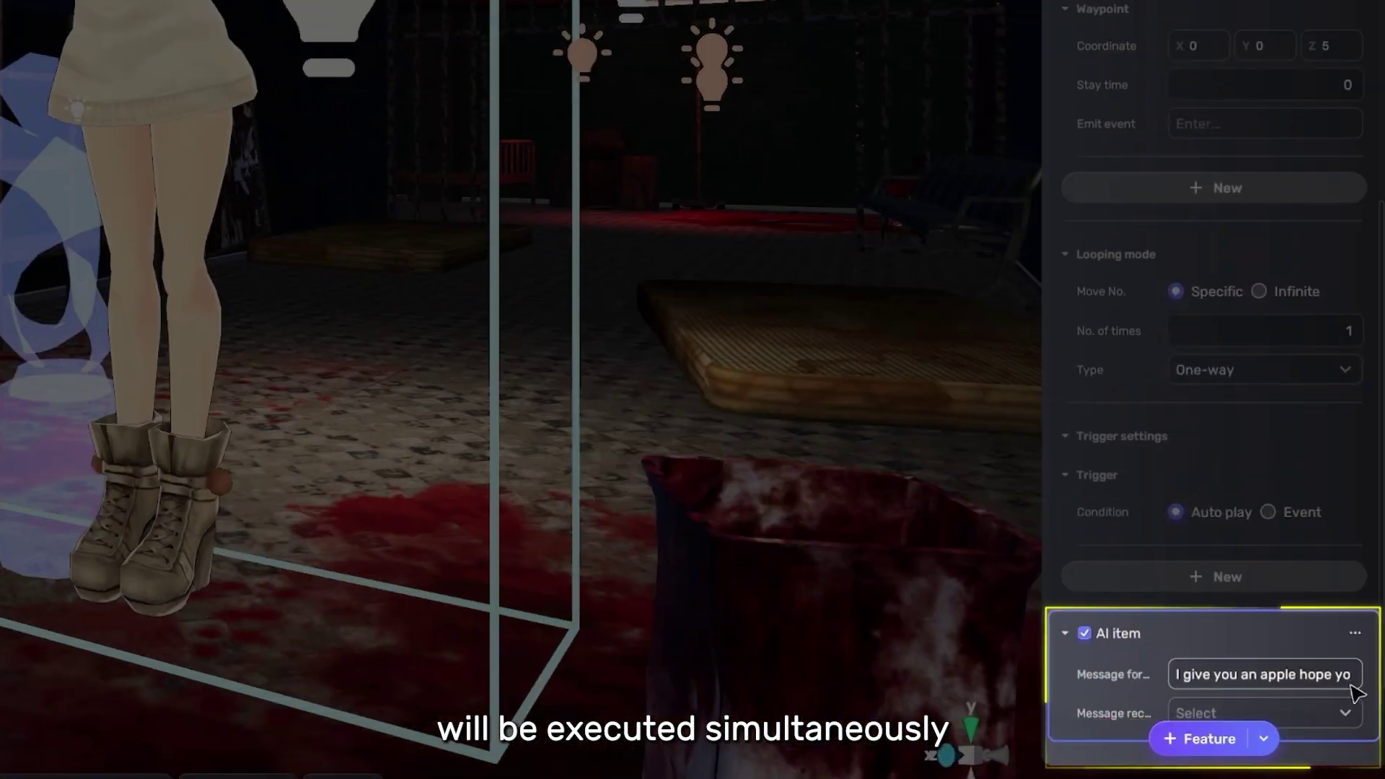
{"action": "left_click", "coordinate": [1262, 712]}
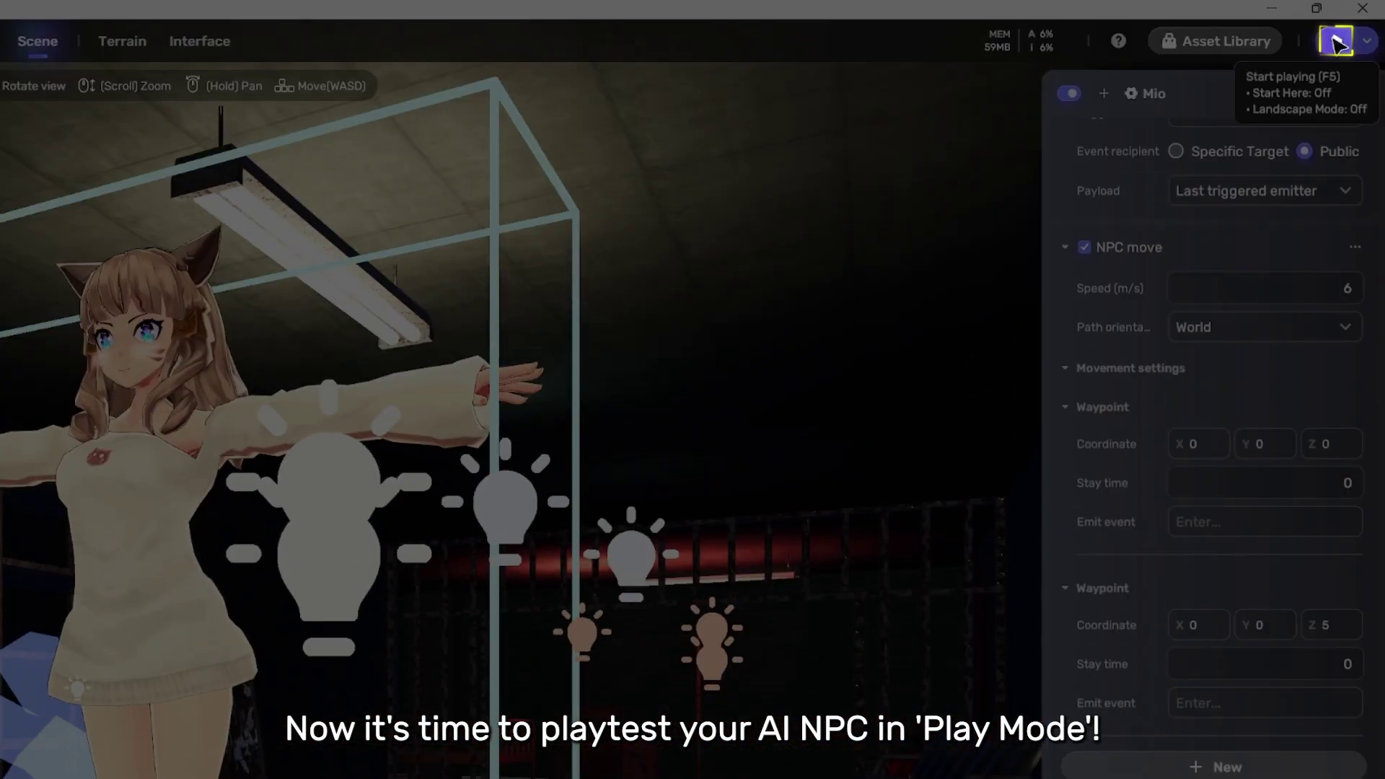
- Playtest the scene and send Mio the chat messages 'Hello' and 'So sweet gIlove'
{"action": "left_click", "coordinate": [1336, 41]}
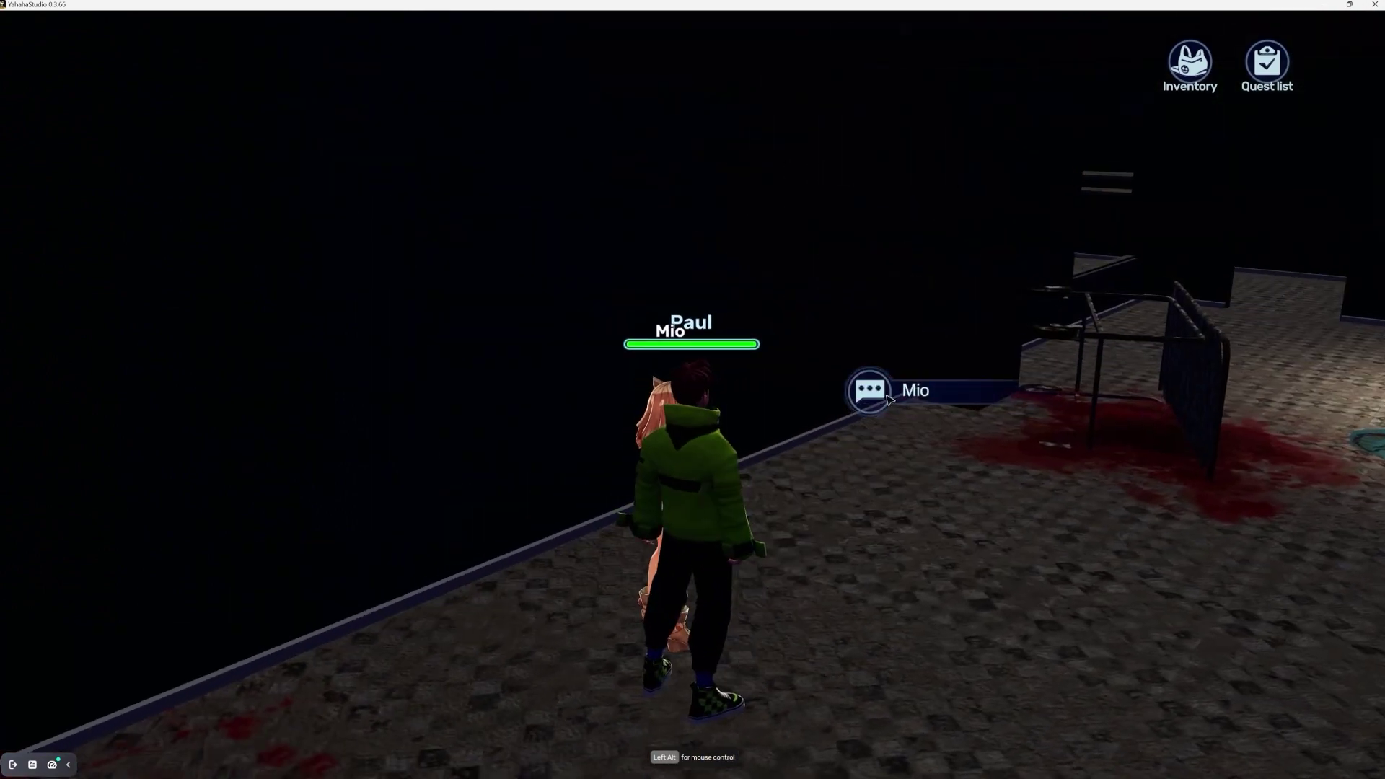
{"action": "left_click", "coordinate": [887, 399]}
{"action": "type", "text": "Hell"}
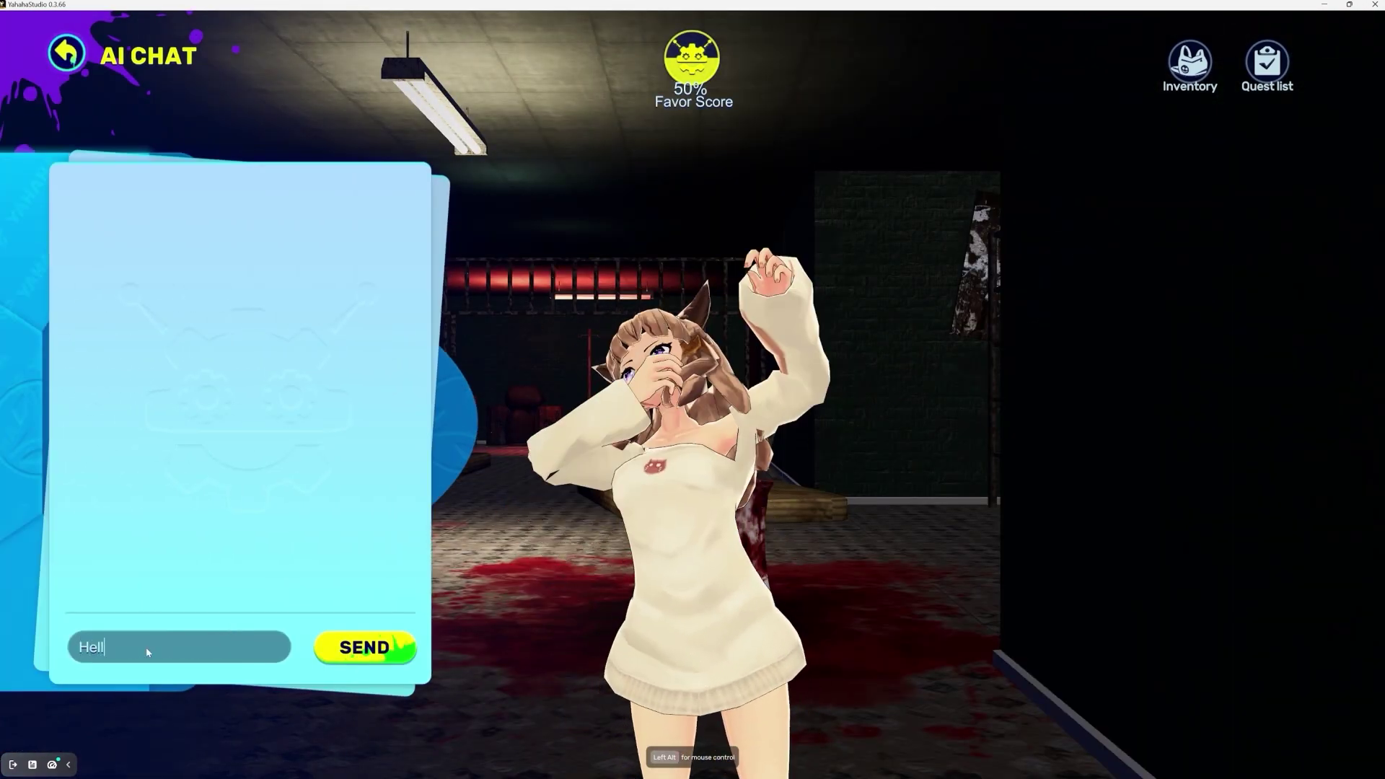
{"action": "type", "text": "o"}
{"action": "key", "text": "Return"}
{"action": "type", "text": "So "}
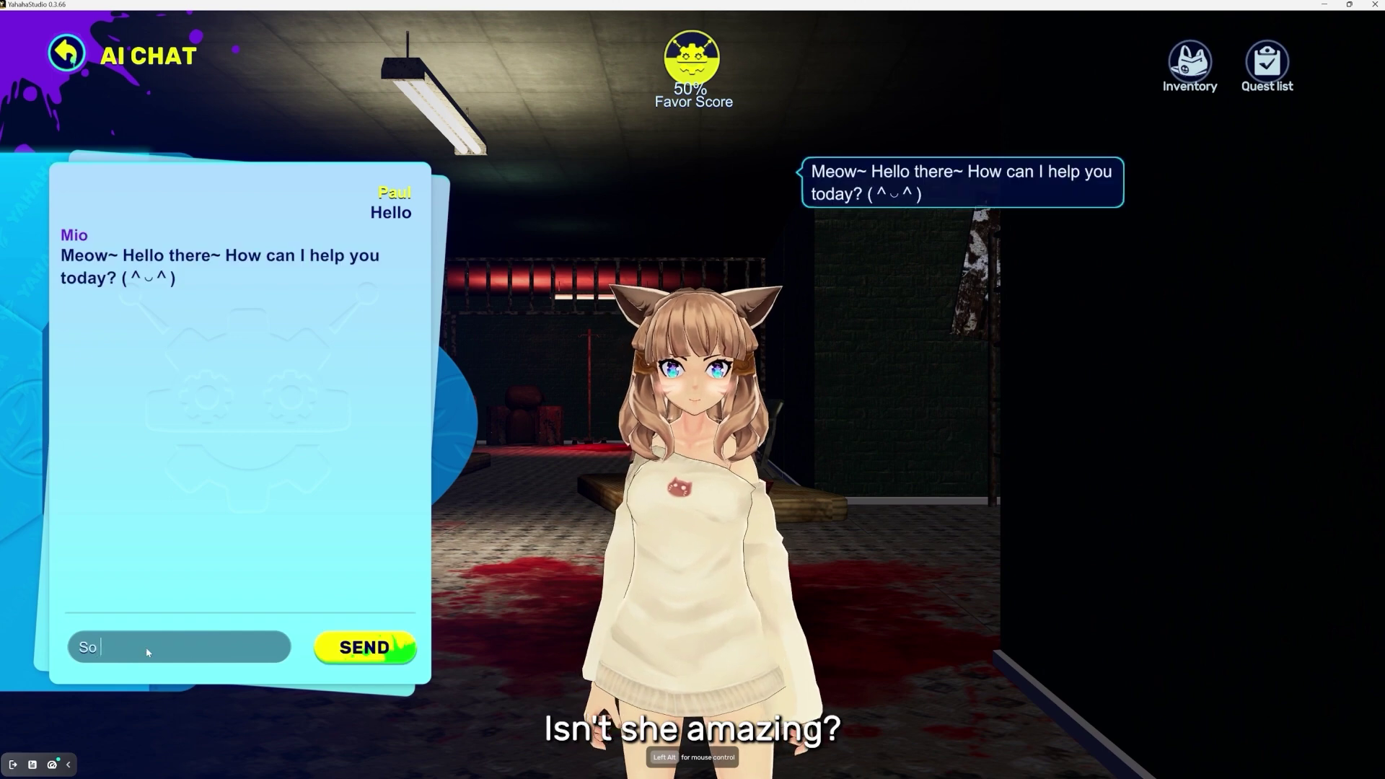
{"action": "type", "text": "sweet g"}
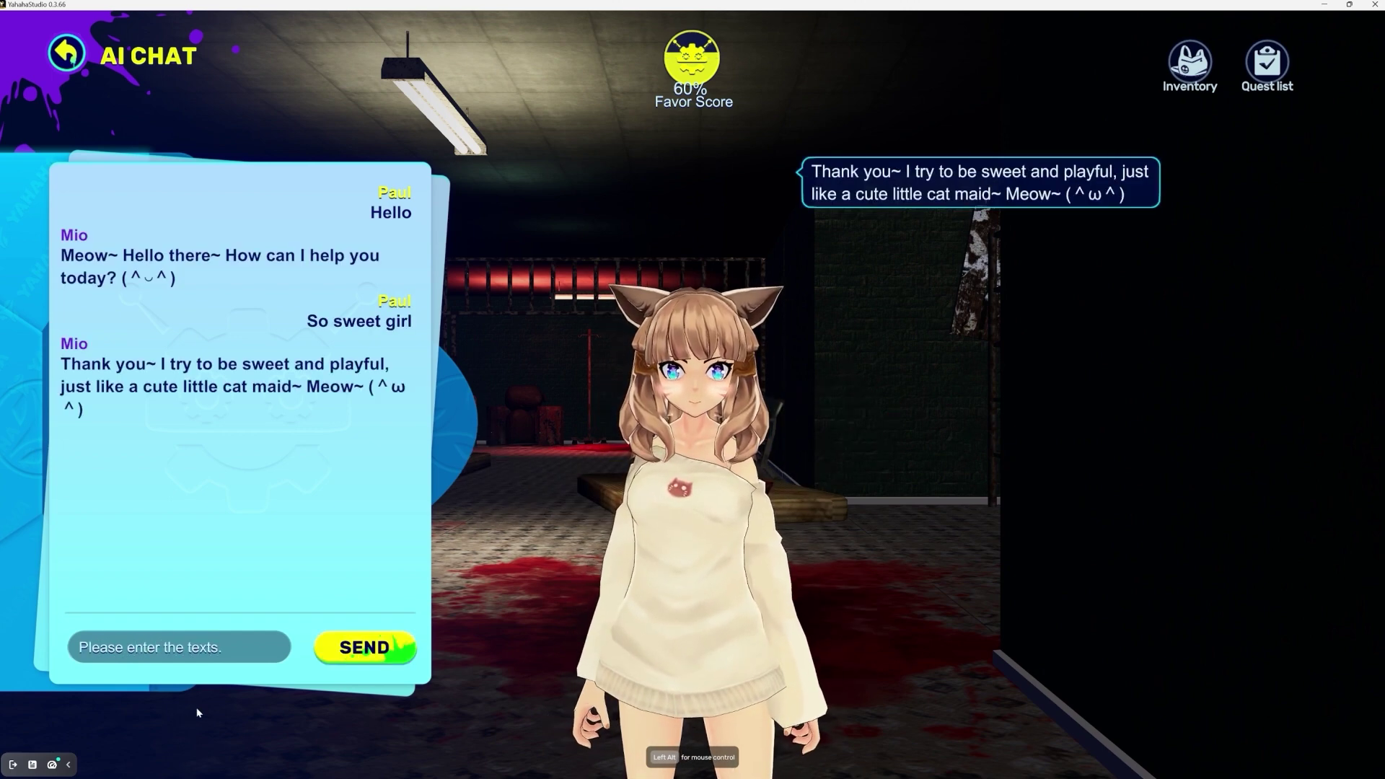
{"action": "type", "text": "Ilove"}
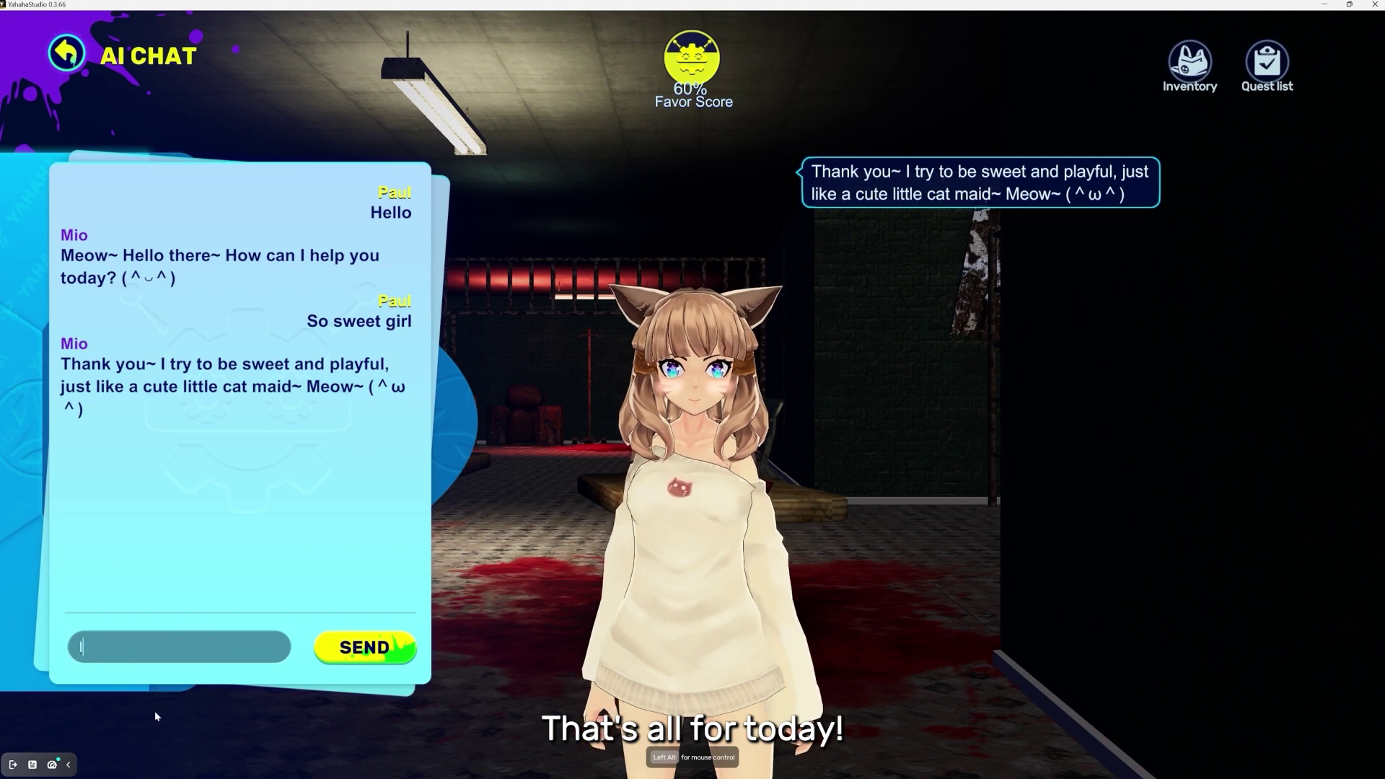
{"action": "key", "text": "Return"}
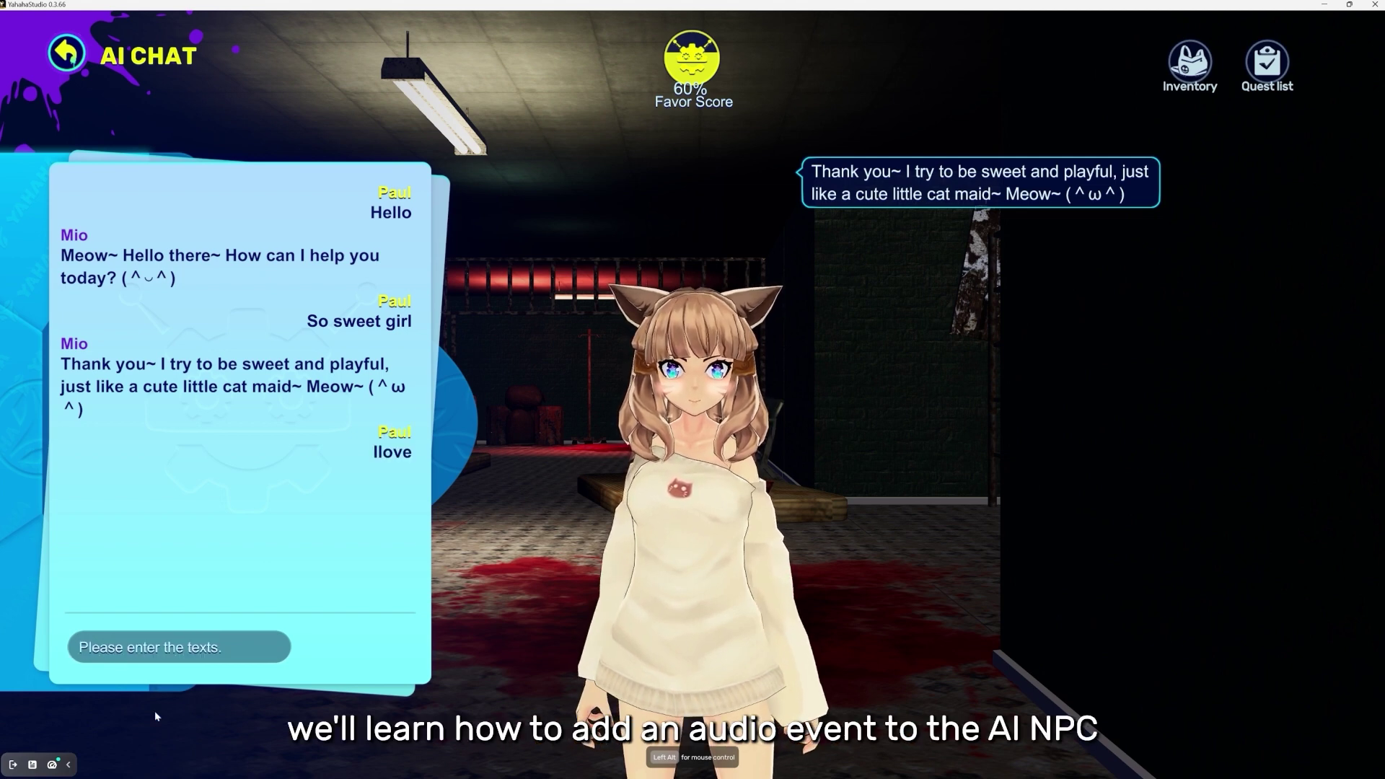